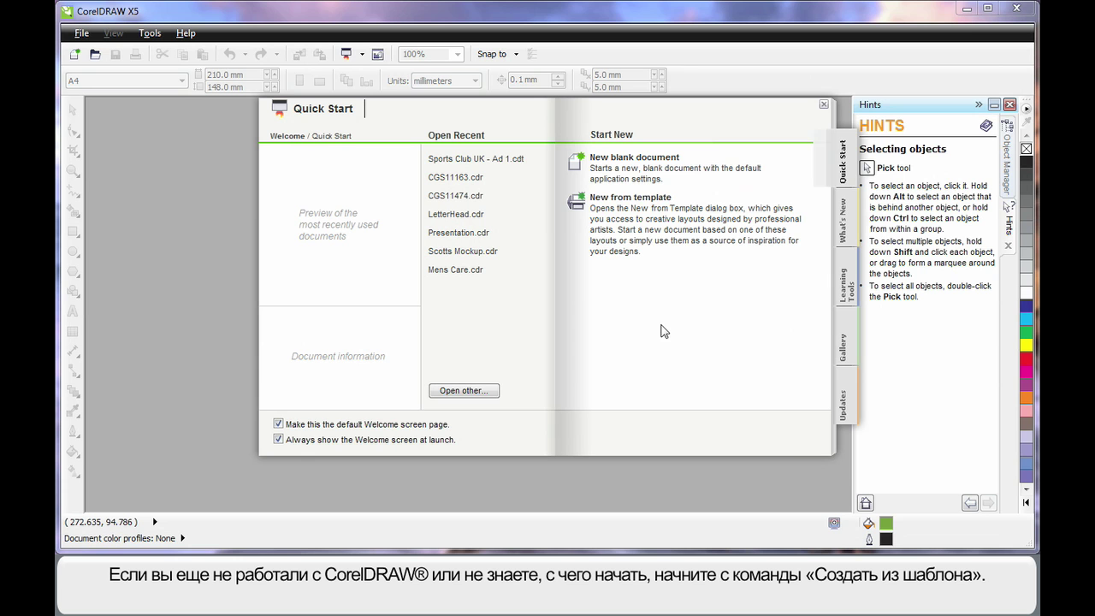
# Search the templates for 'sport' and start an A5 document from Sports Club UK - Ad 1.
pyautogui.click(633, 202)
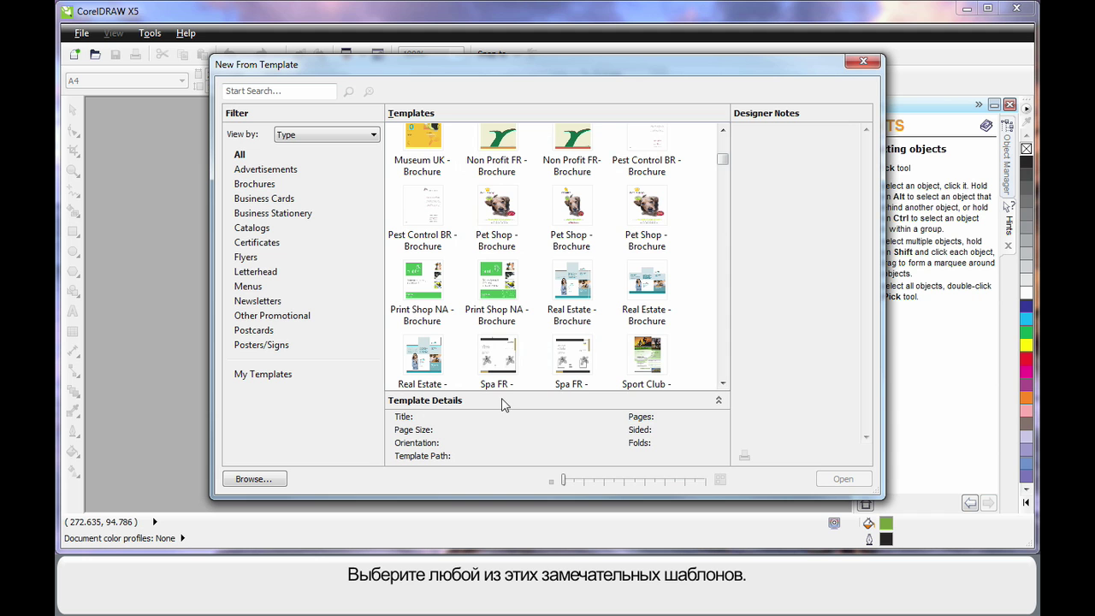
pyautogui.moveTo(564, 481)
pyautogui.mouseDown()
pyautogui.moveTo(655, 484)
pyautogui.moveTo(573, 484)
pyautogui.mouseUp()
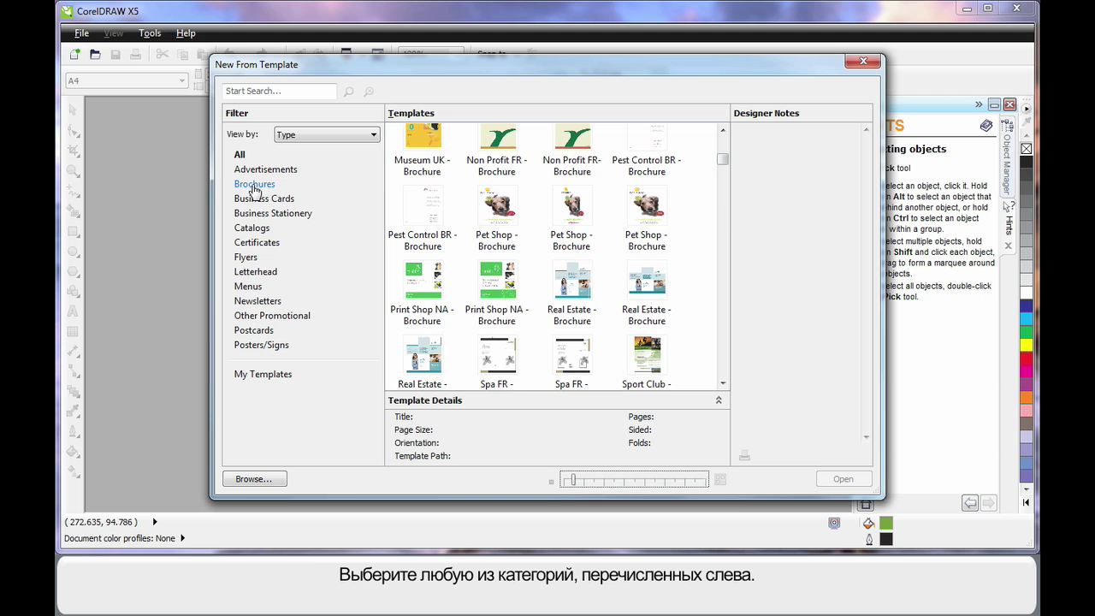
pyautogui.click(254, 184)
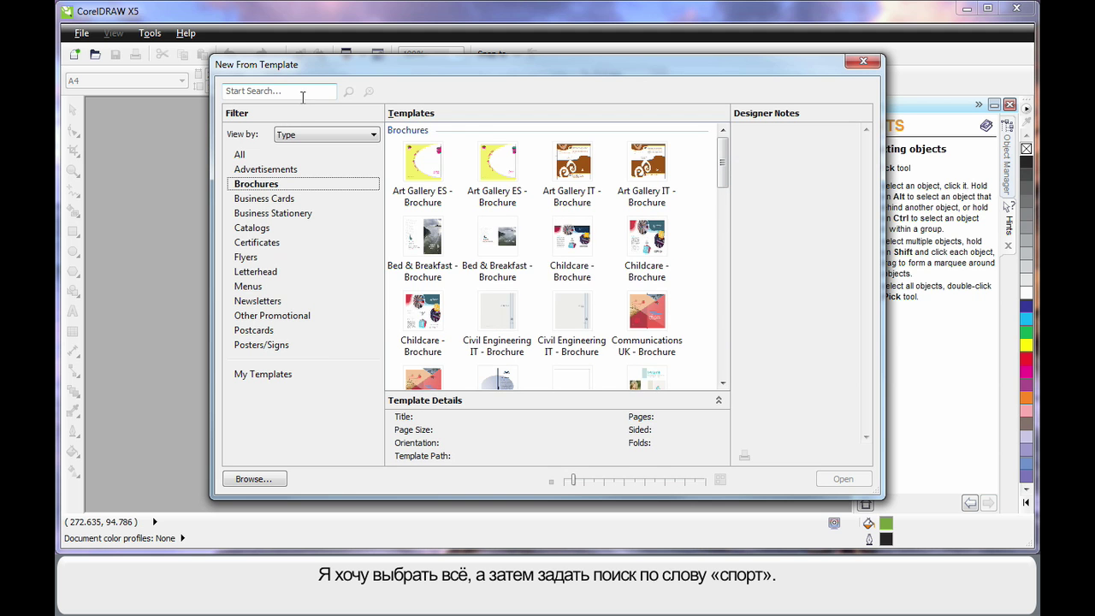
pyautogui.click(240, 154)
pyautogui.click(225, 91)
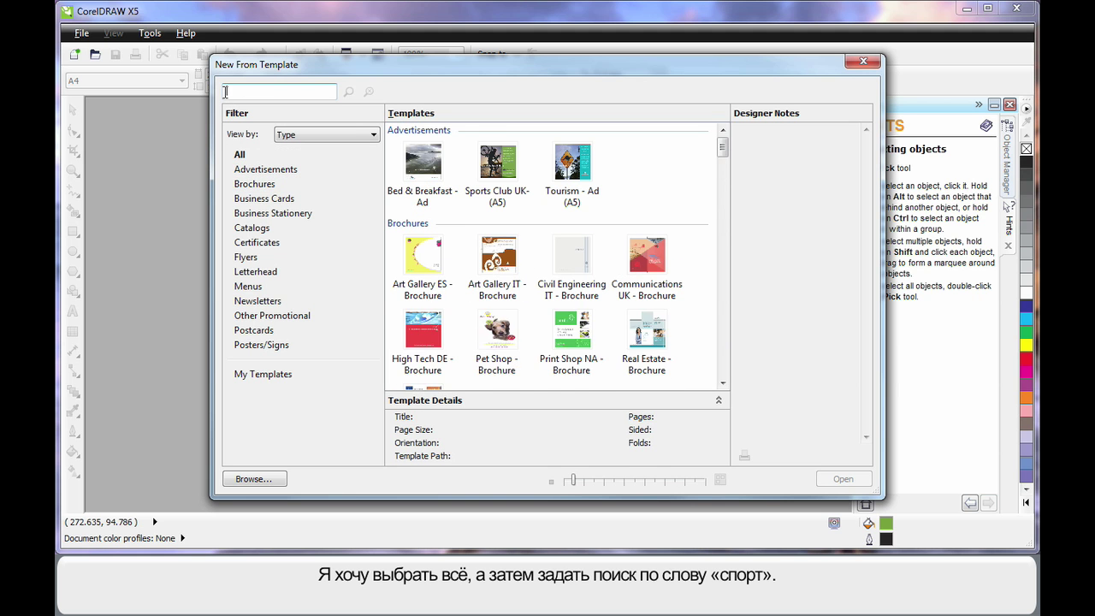
pyautogui.write('sport')
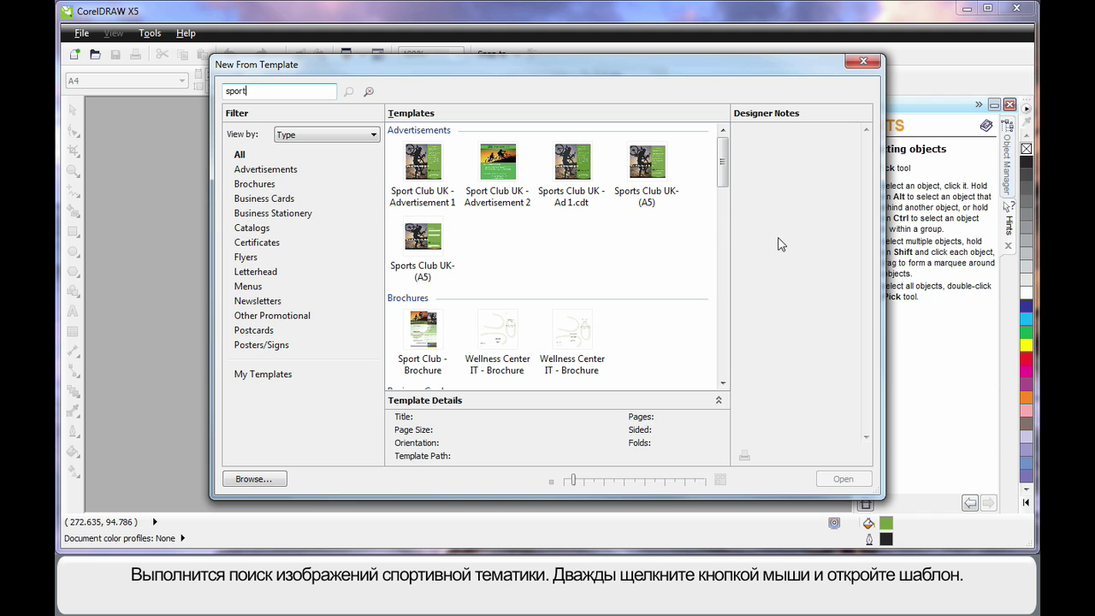
pyautogui.doubleClick(427, 244)
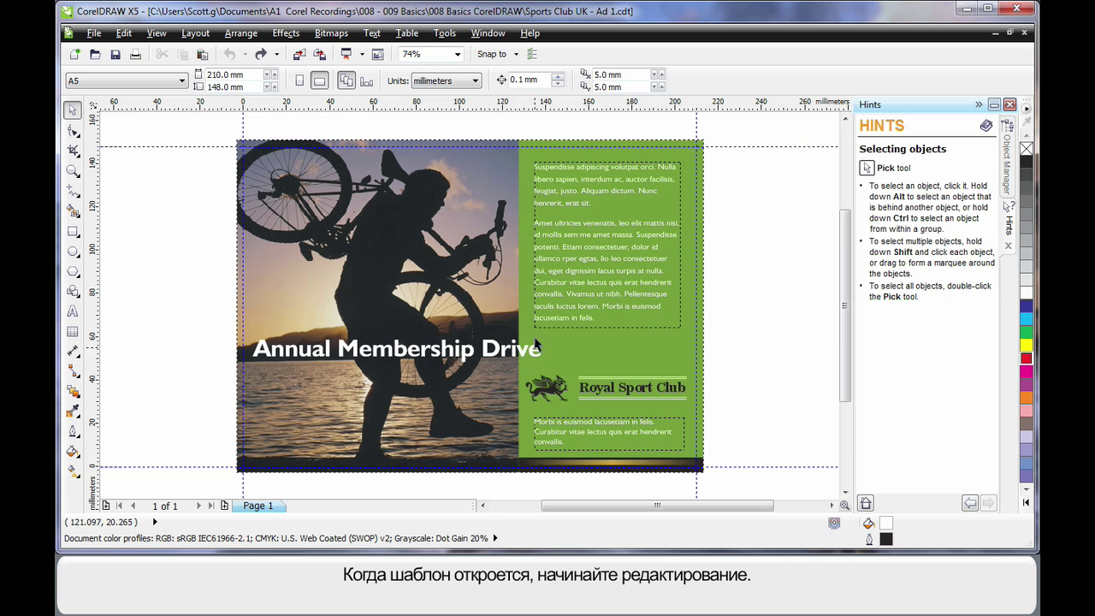
# Colour the Royal Sport Club text red.
pyautogui.click(428, 351)
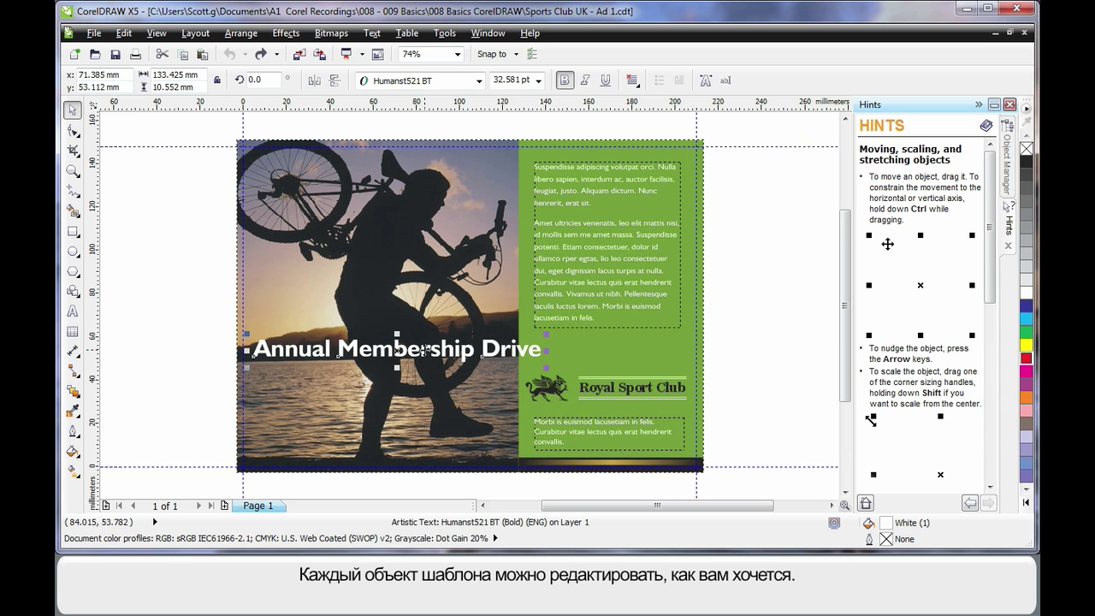
pyautogui.click(591, 248)
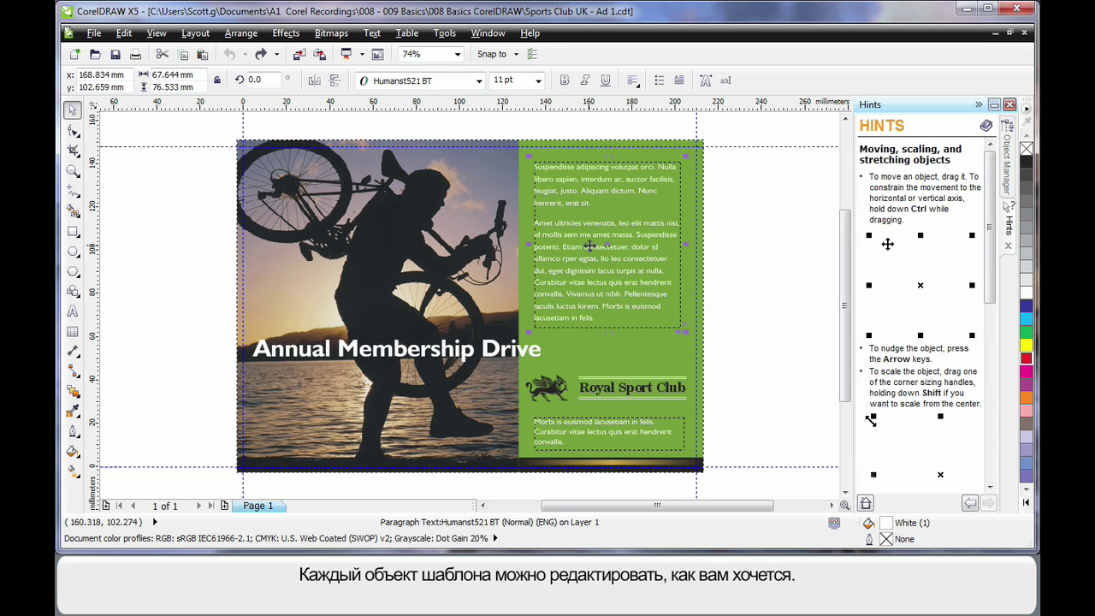
pyautogui.click(611, 393)
pyautogui.click(1027, 357)
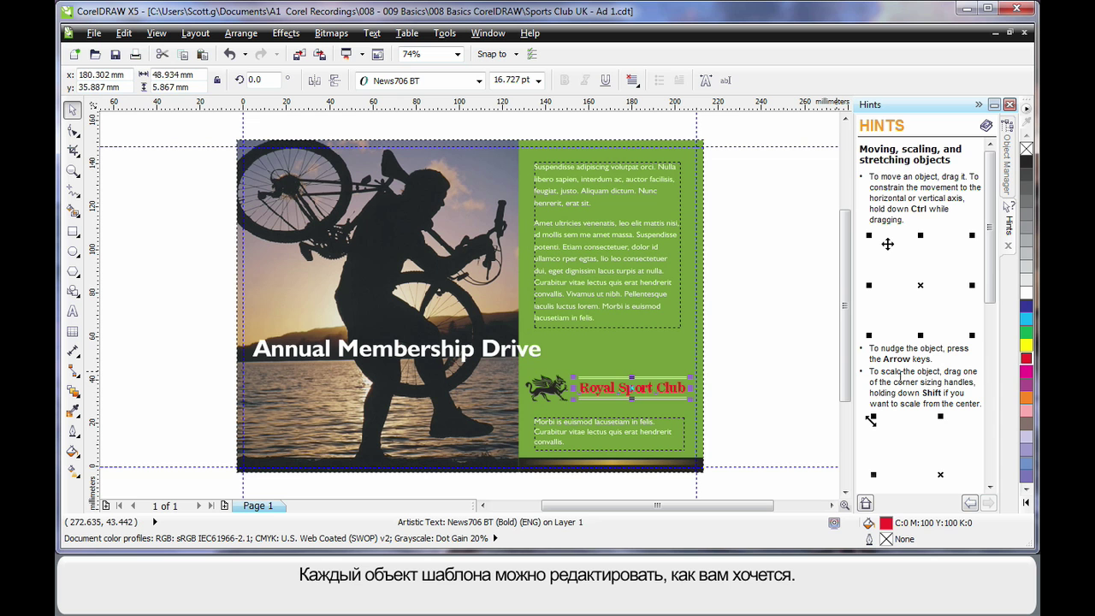
# Tilt the Annual Membership Drive title about 17° counter-clockwise, then undo the rotation.
pyautogui.doubleClick(501, 353)
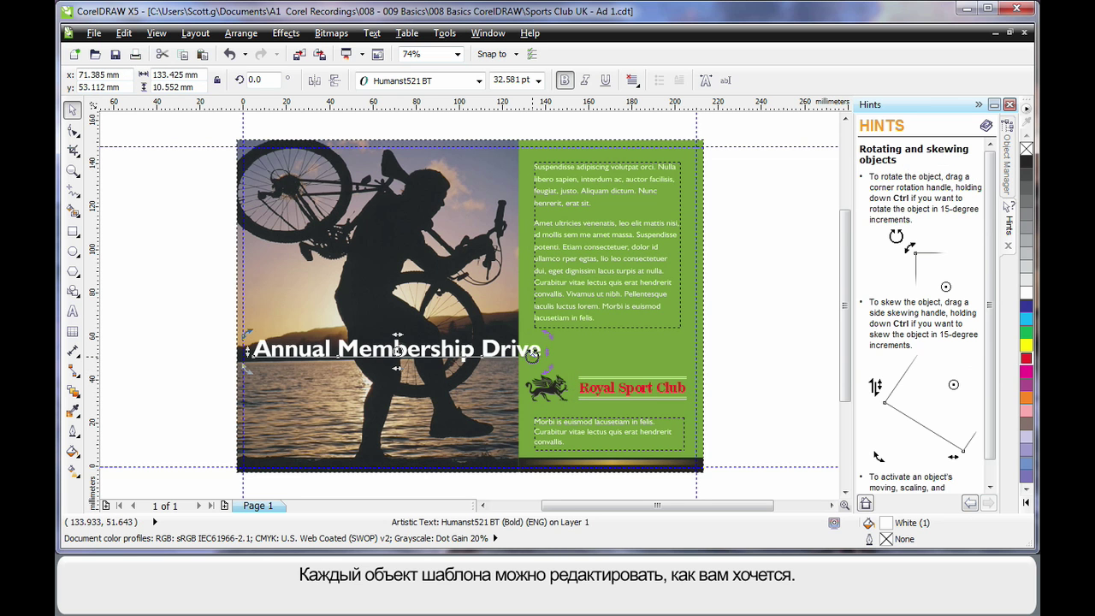
pyautogui.moveTo(533, 352); pyautogui.dragTo(557, 323)
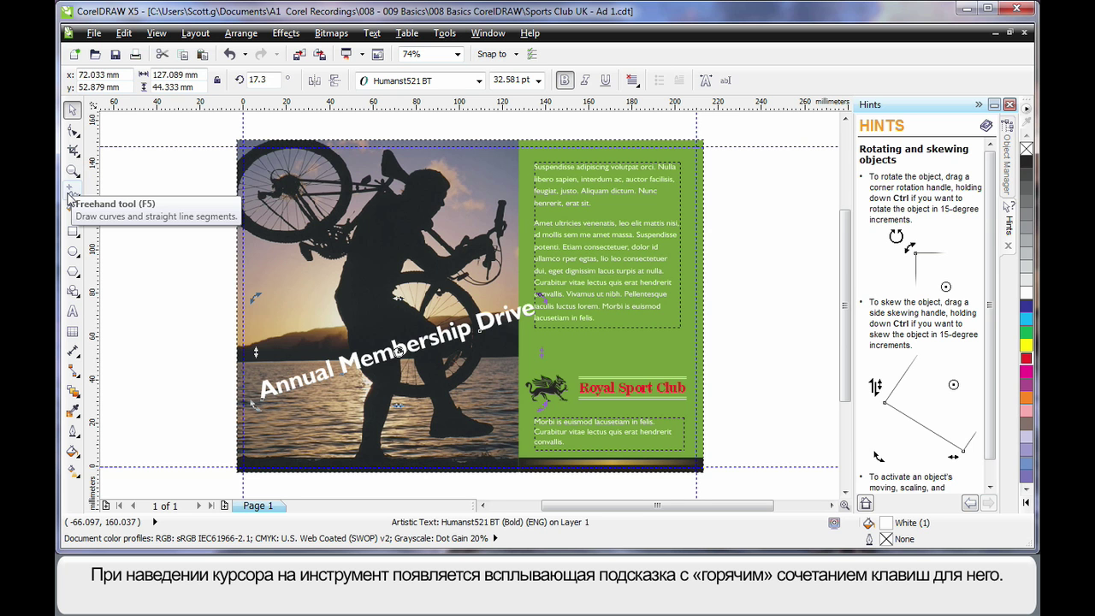
pyautogui.click(72, 230)
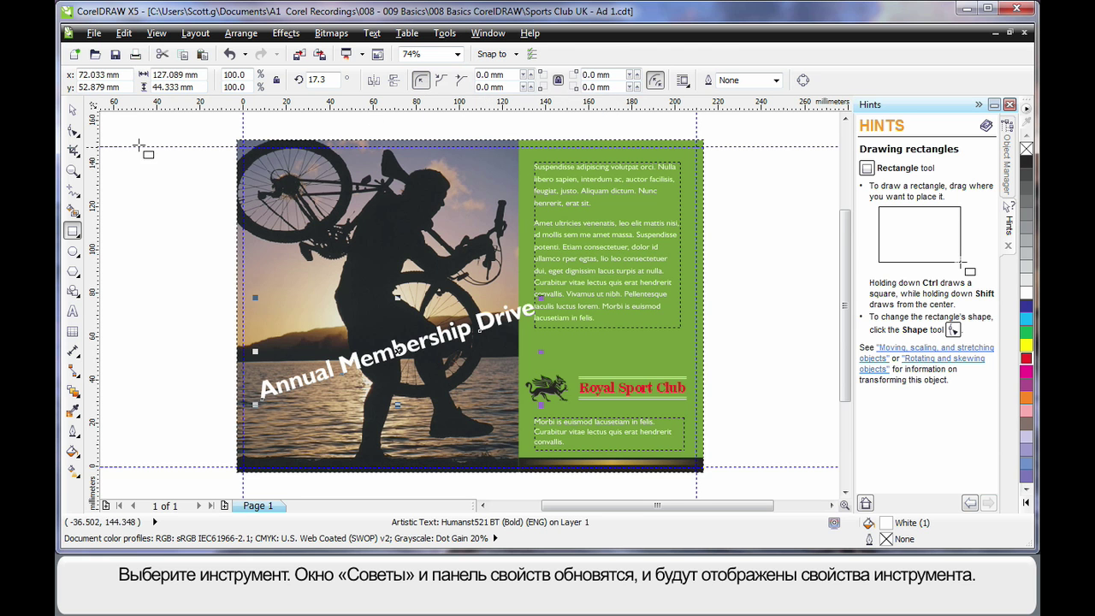
pyautogui.click(73, 110)
pyautogui.hotkey('ctrl', 'z')
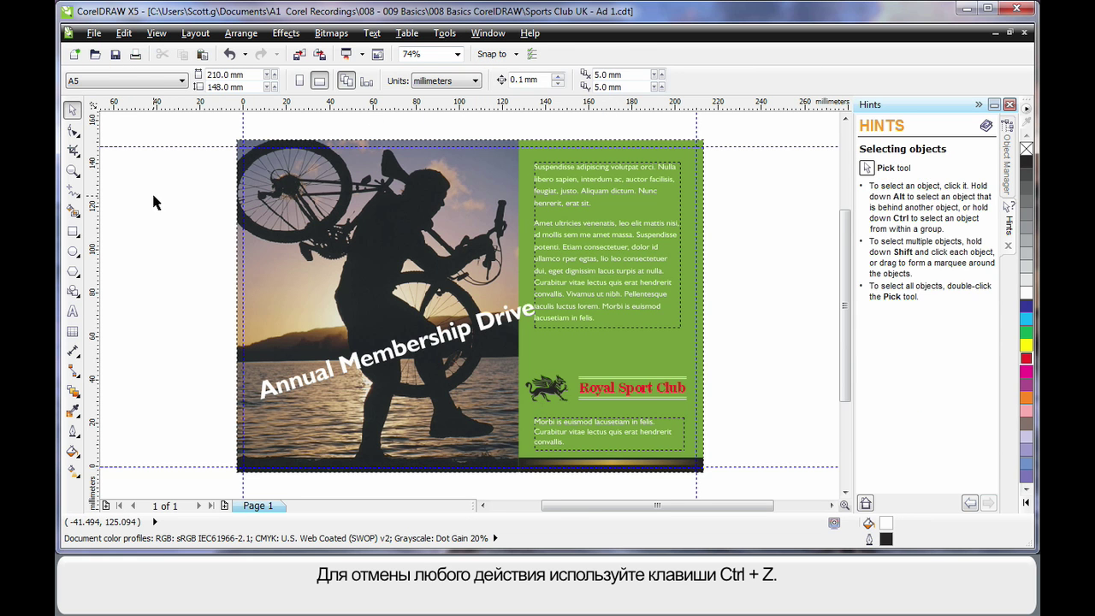
# Undo the red colour, then import PH00896.jpg from Undersea centred on the page.
pyautogui.hotkey('ctrl', 'z')
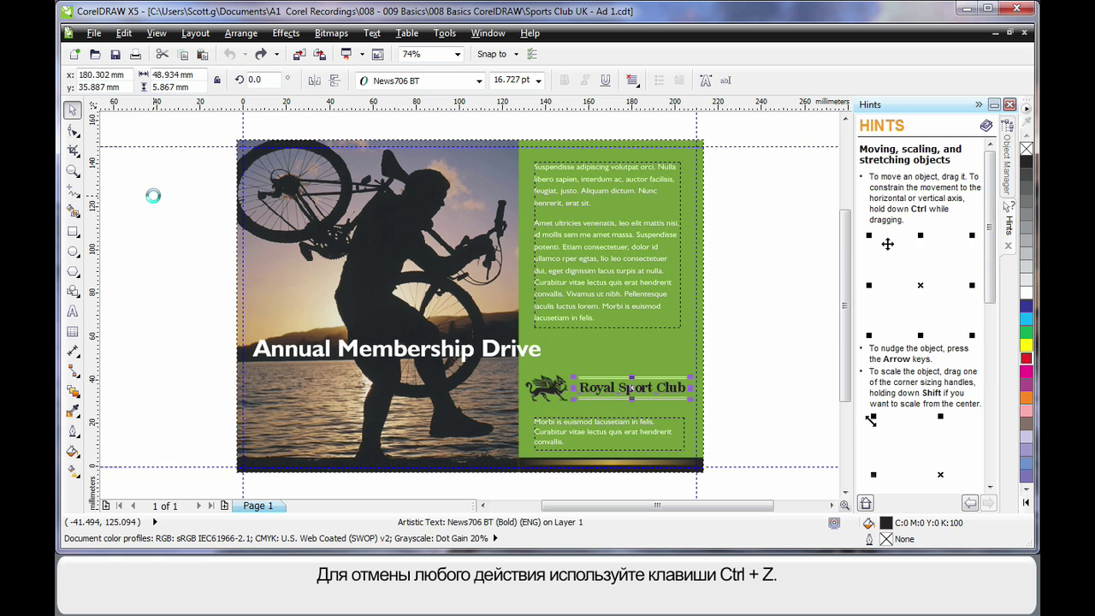
pyautogui.click(161, 236)
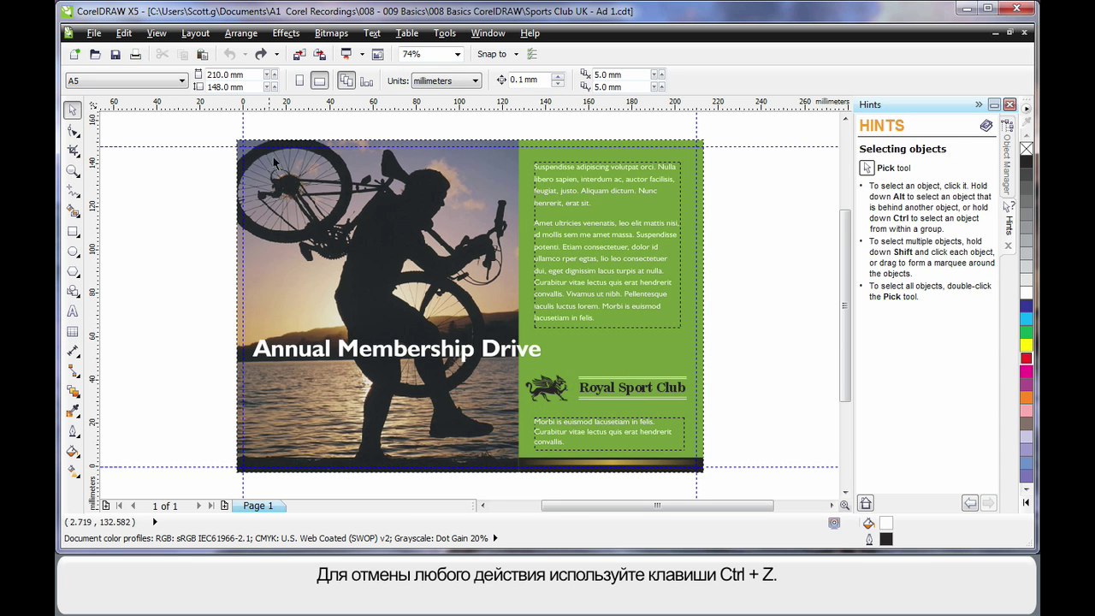
pyautogui.click(298, 56)
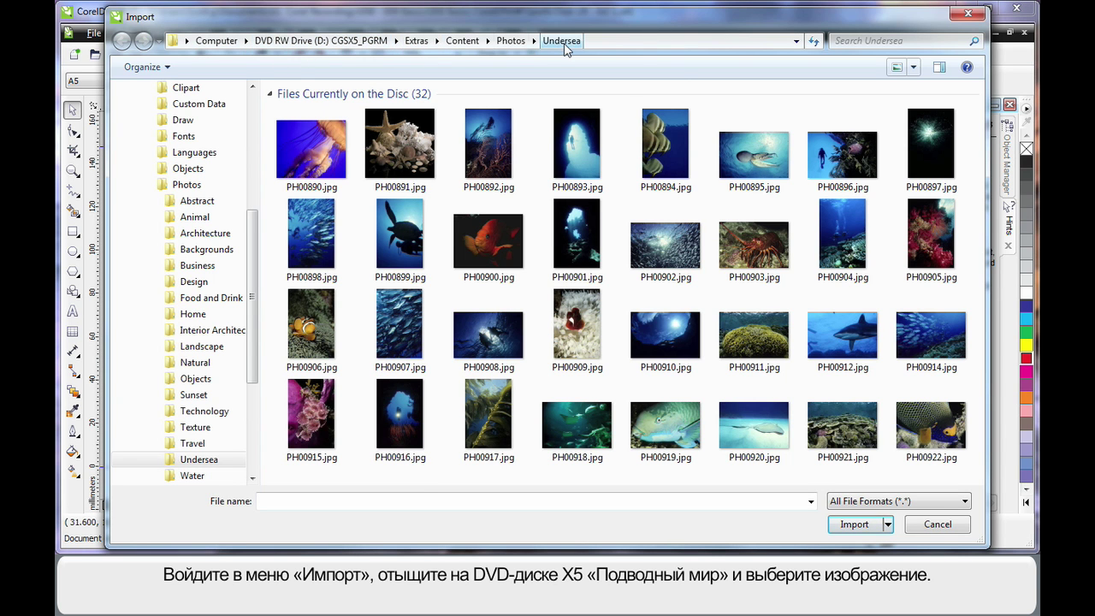
pyautogui.click(843, 171)
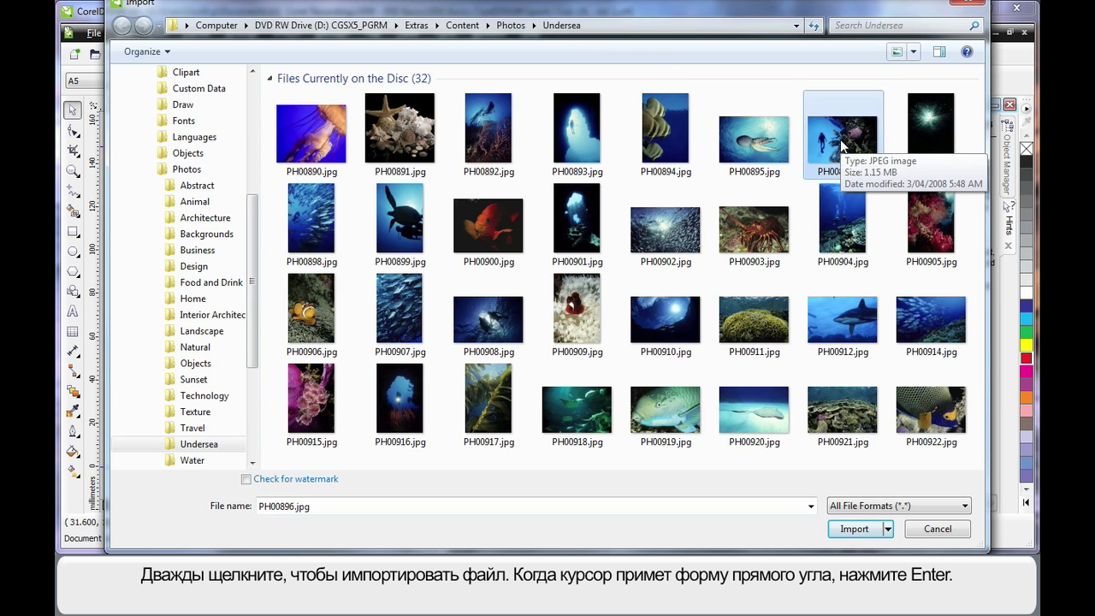
pyautogui.doubleClick(832, 154)
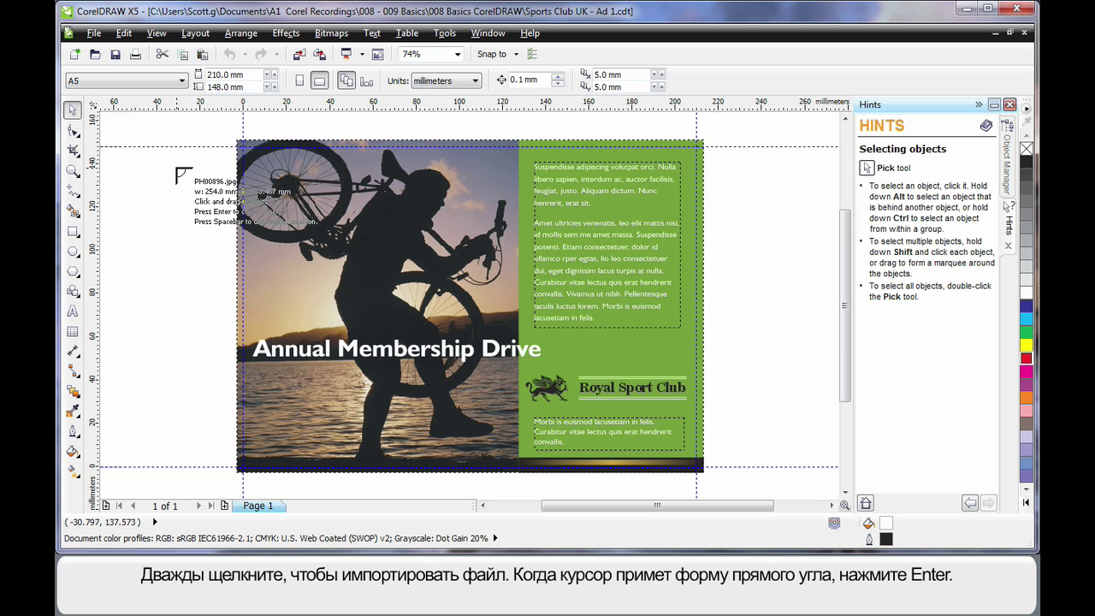
pyautogui.press('Return')
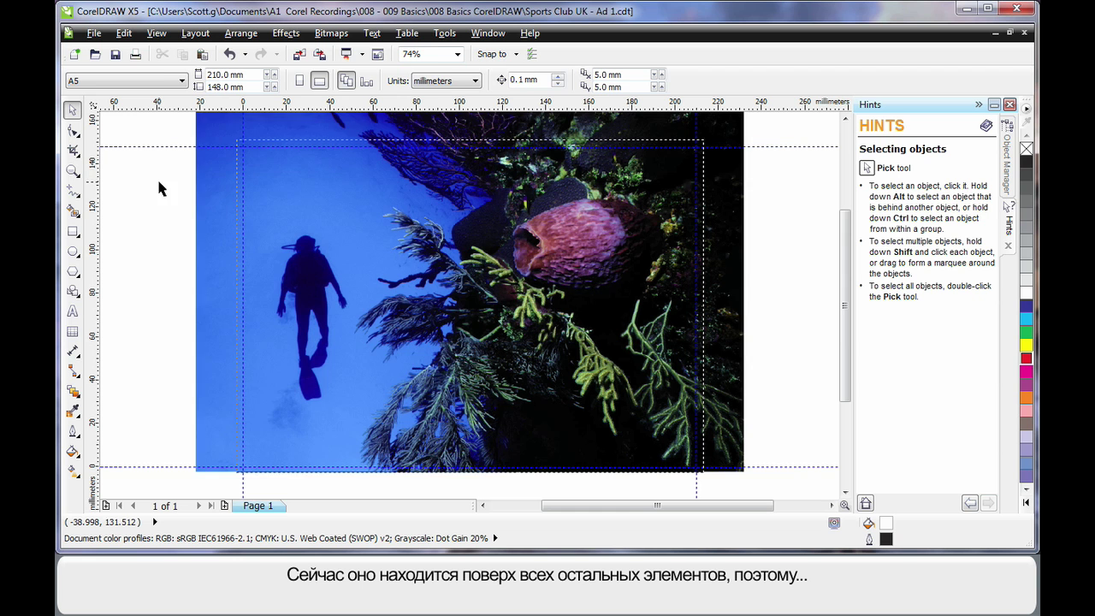
pyautogui.click(1007, 161)
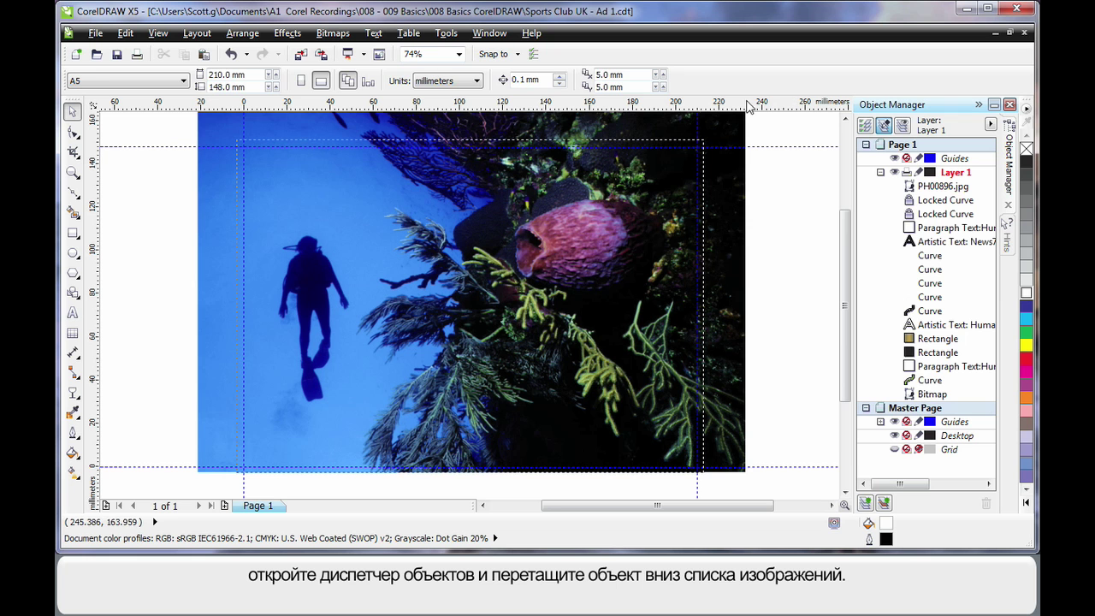
# In the Object Manager, drag PH00896.jpg to the bottom of Layer 1.
pyautogui.click(723, 191)
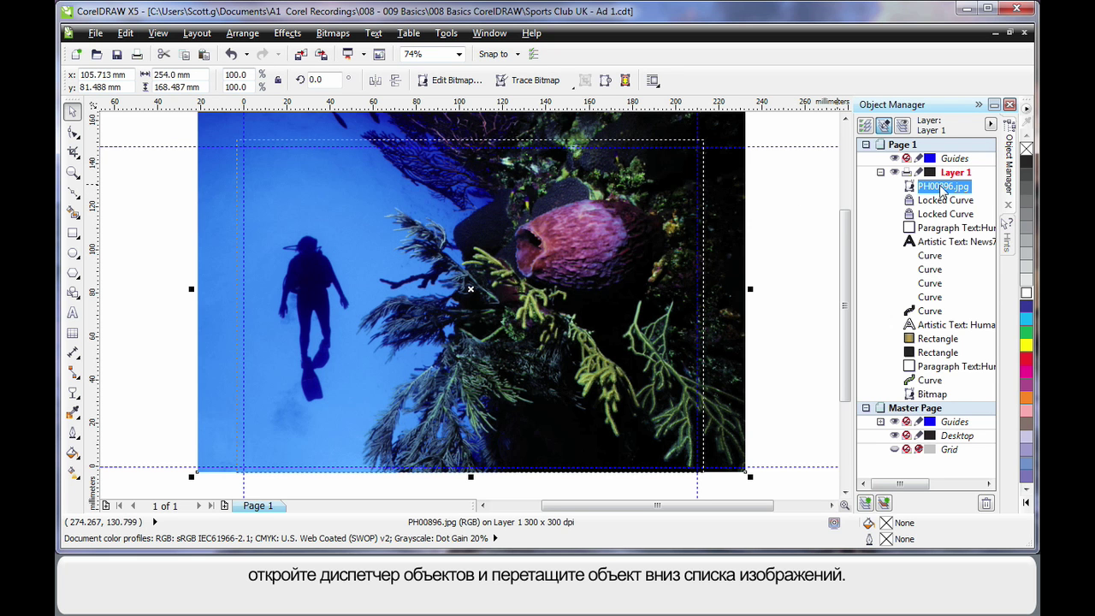
pyautogui.moveTo(943, 189); pyautogui.dragTo(950, 407)
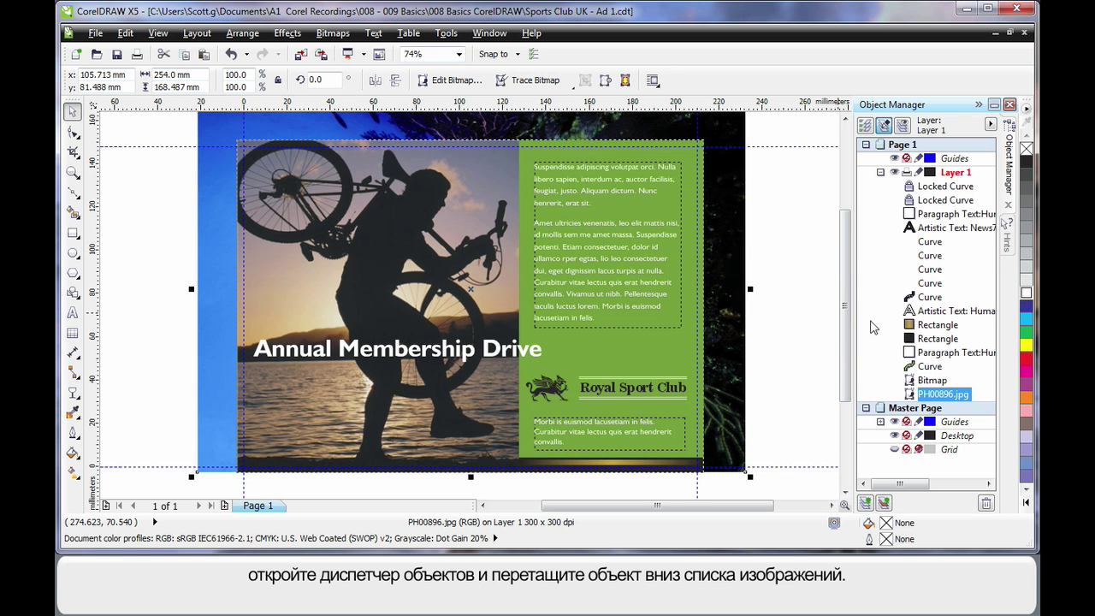
pyautogui.click(789, 297)
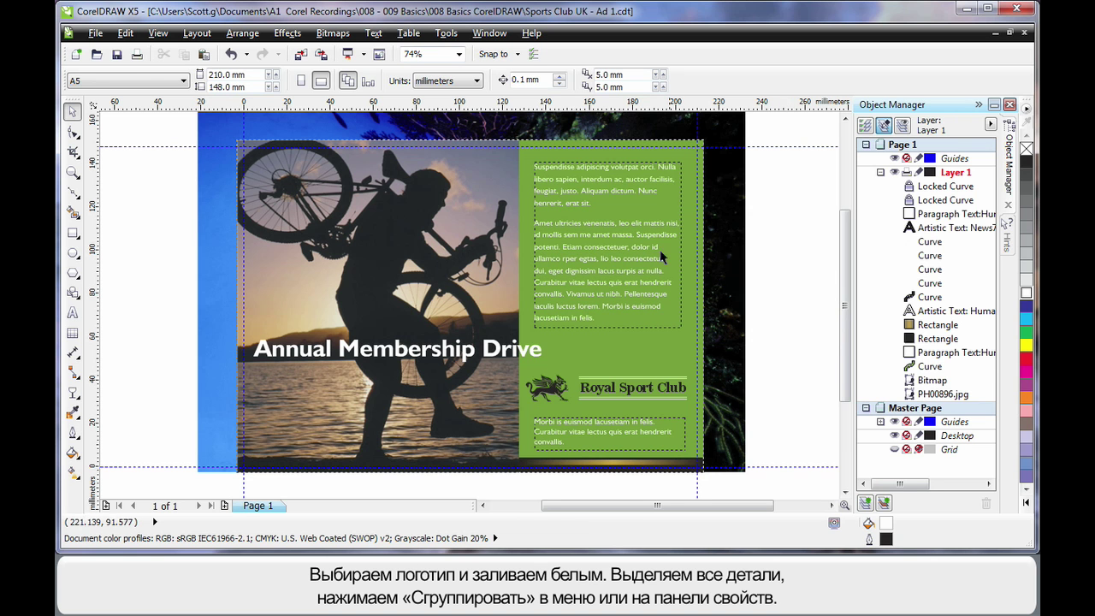
# Delete the cyclist photo and fill the Royal Sport Club text and griffin white.
pyautogui.click(476, 240)
pyautogui.press('Delete')
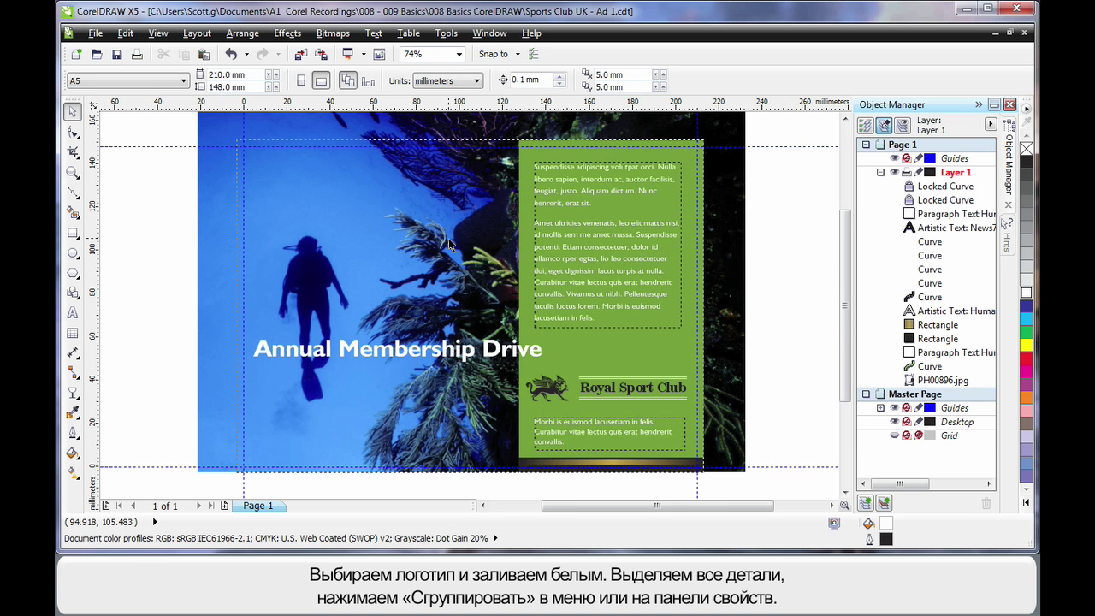
pyautogui.click(667, 392)
pyautogui.click(1026, 293)
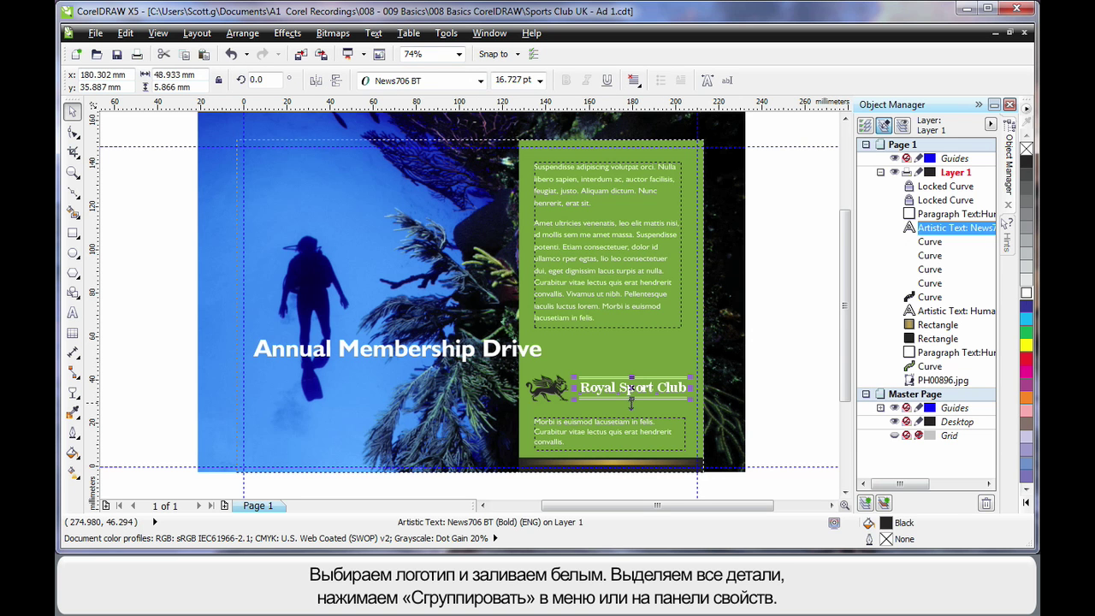
pyautogui.click(552, 390)
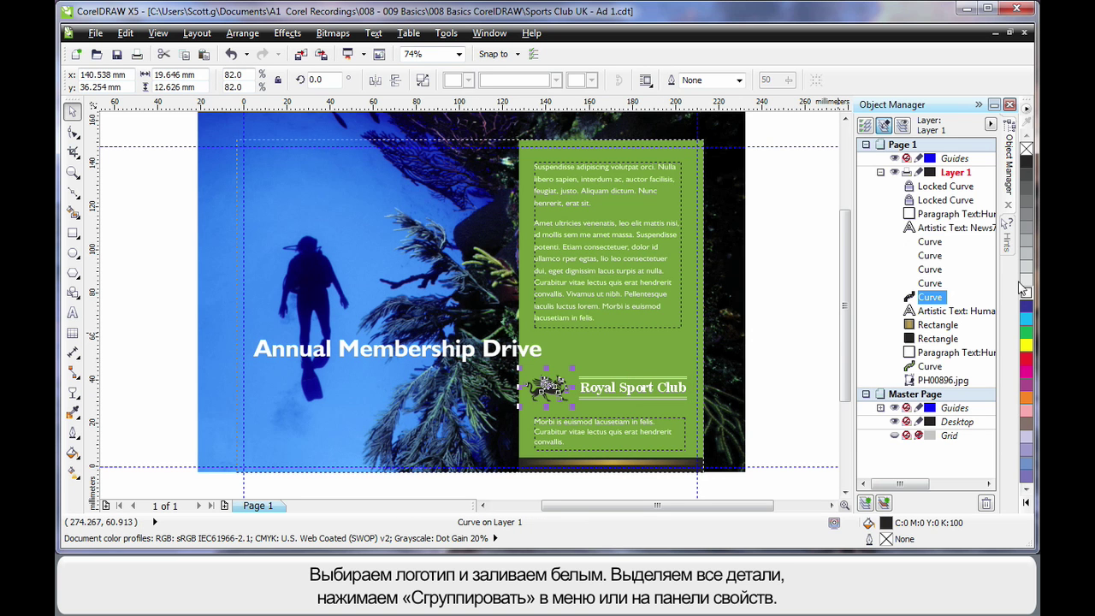
pyautogui.click(1027, 293)
# Group the six logo parts and move the logo, enlarged about 132%, beneath the title.
pyautogui.moveTo(783, 359); pyautogui.dragTo(513, 413)
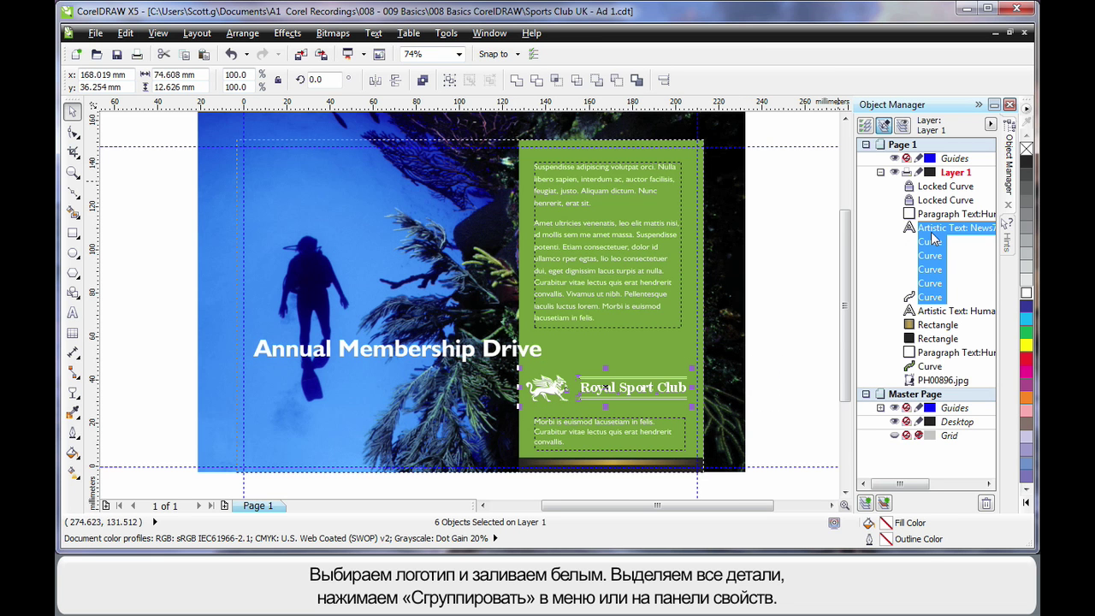
pyautogui.rightClick(932, 261)
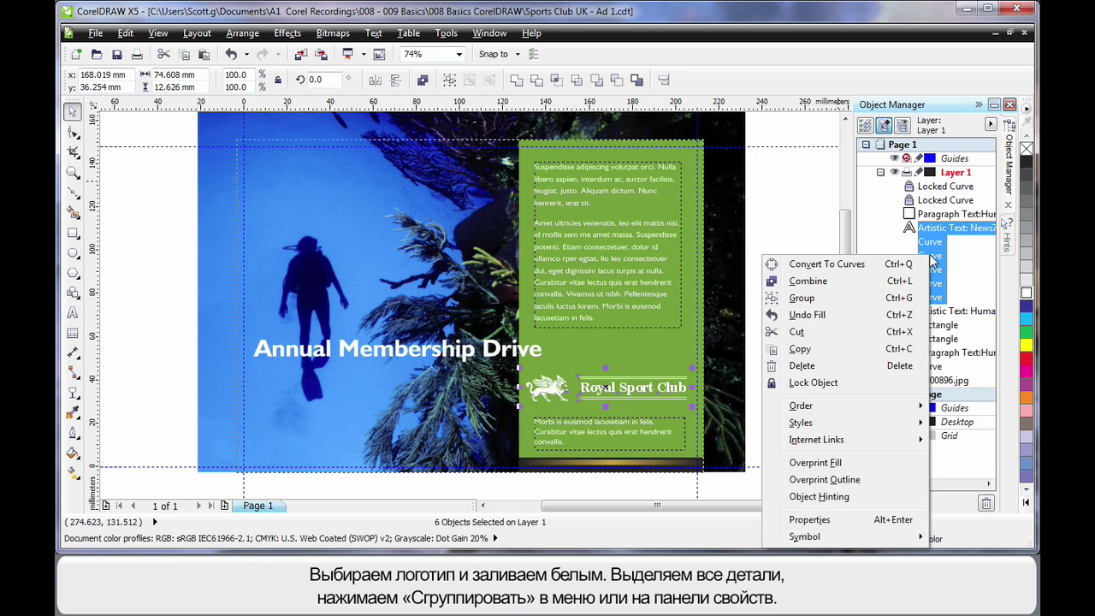
pyautogui.click(451, 82)
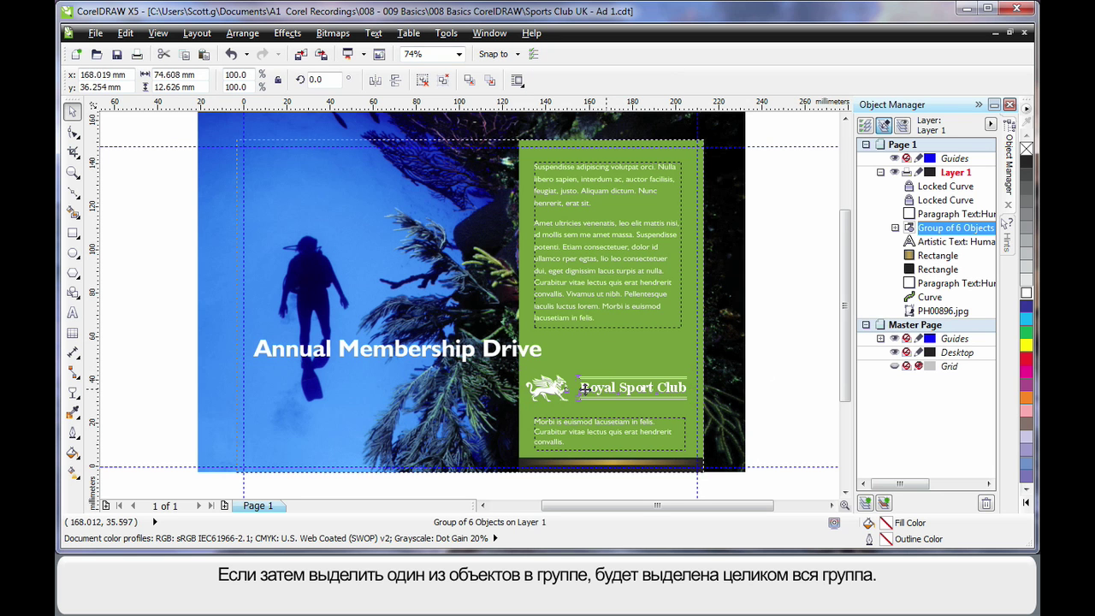
pyautogui.moveTo(608, 392); pyautogui.dragTo(337, 386)
pyautogui.moveTo(432, 411); pyautogui.dragTo(481, 420)
# Move the title and logo together higher on the page.
pyautogui.moveTo(166, 323); pyautogui.dragTo(567, 420)
pyautogui.moveTo(401, 370); pyautogui.dragTo(403, 327)
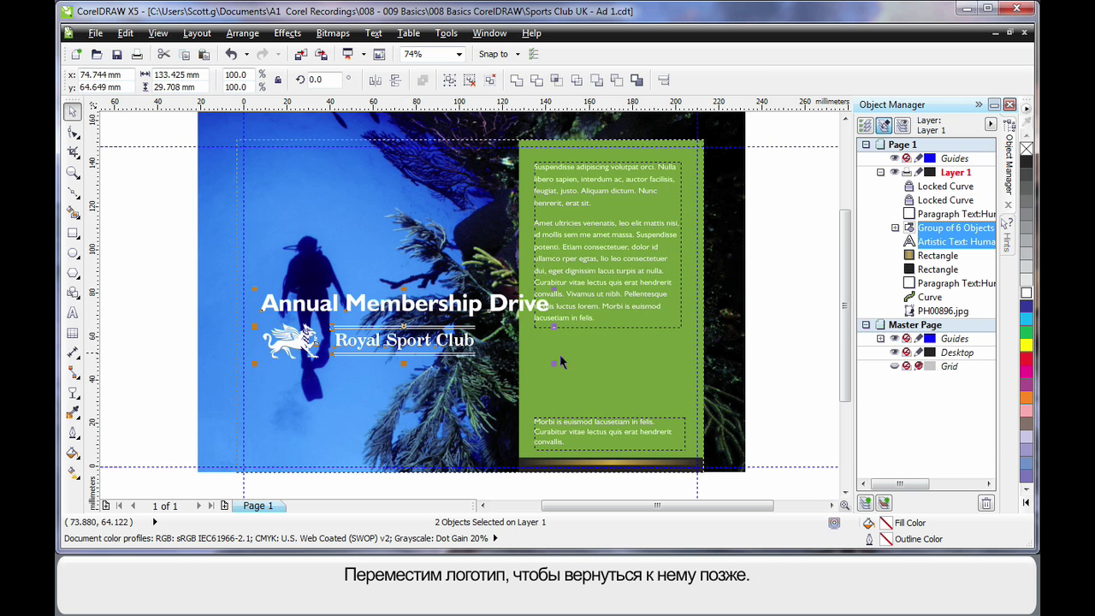
pyautogui.click(634, 366)
# Delete the green block and leftover text and rectangles, then zoom into the title and logo.
pyautogui.press('Delete')
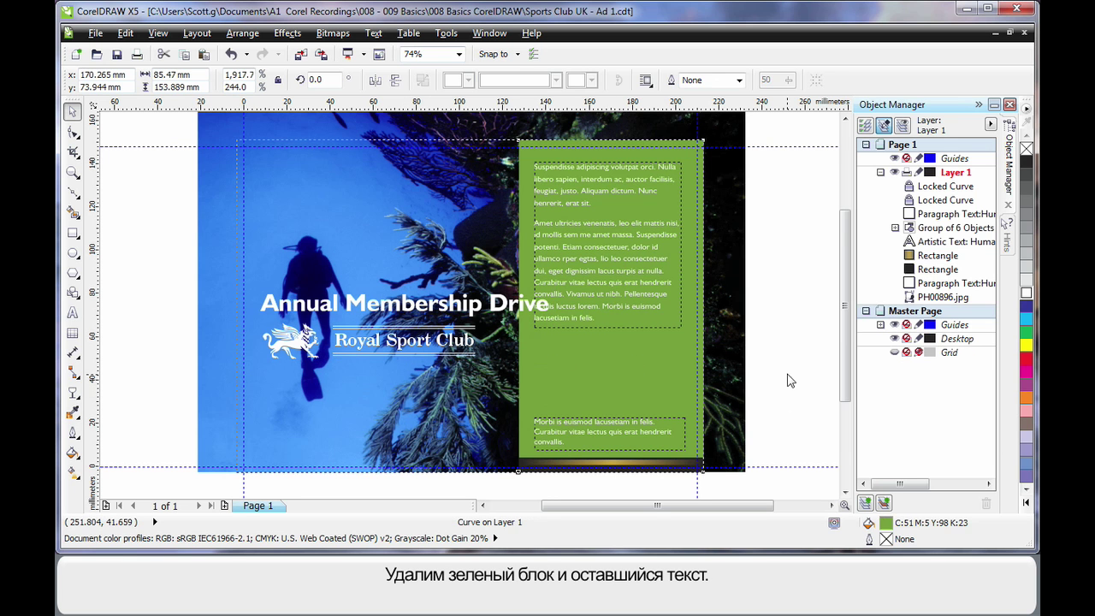
pyautogui.moveTo(786, 374); pyautogui.dragTo(484, 482)
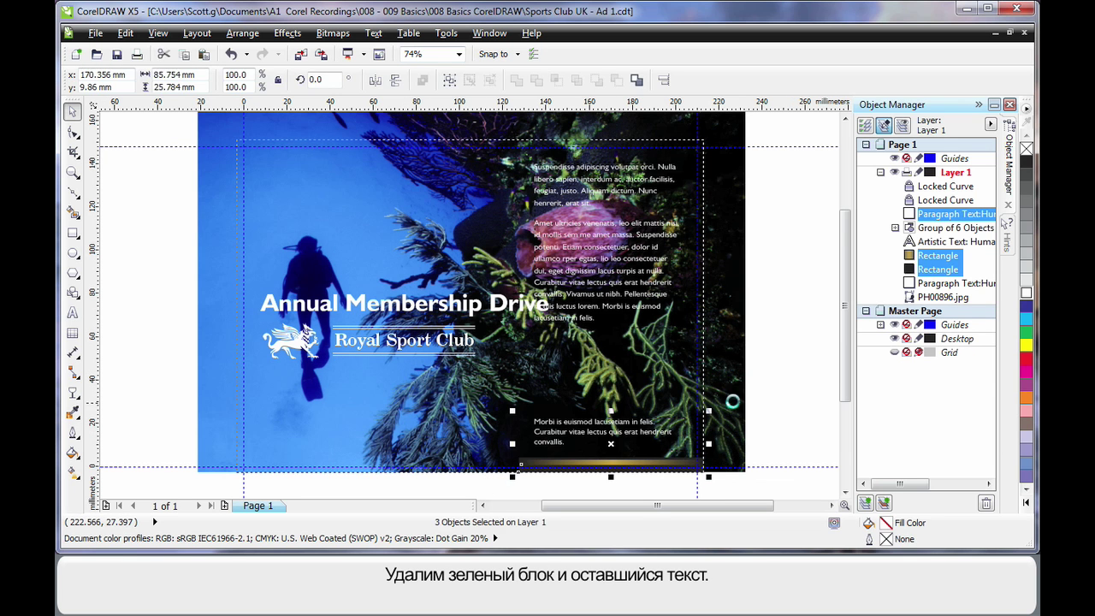
pyautogui.press('Delete')
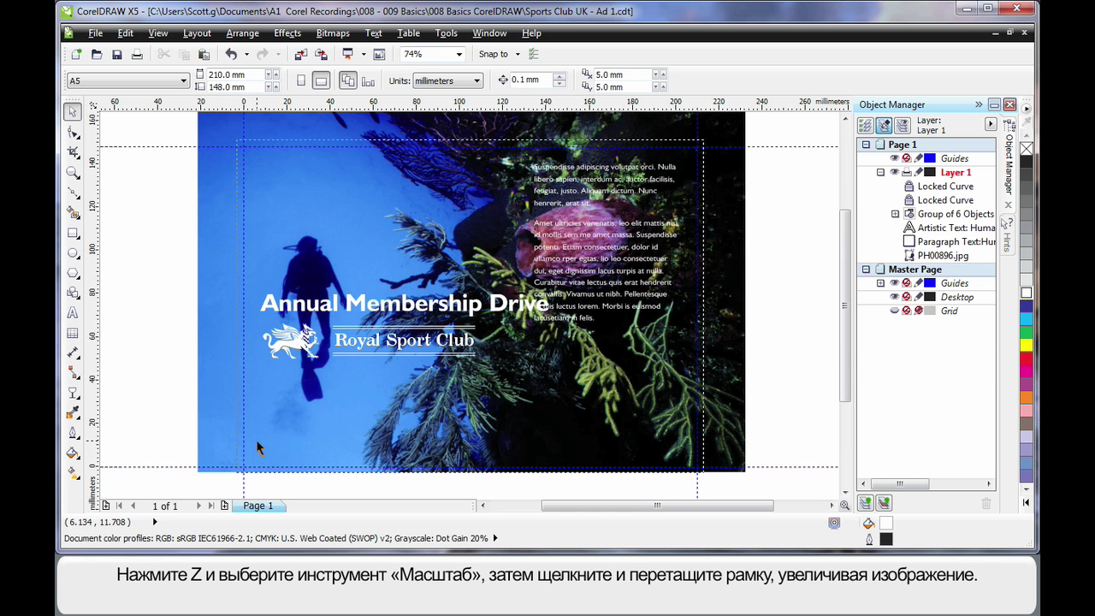
pyautogui.press('z')
pyautogui.moveTo(180, 257); pyautogui.dragTo(570, 486)
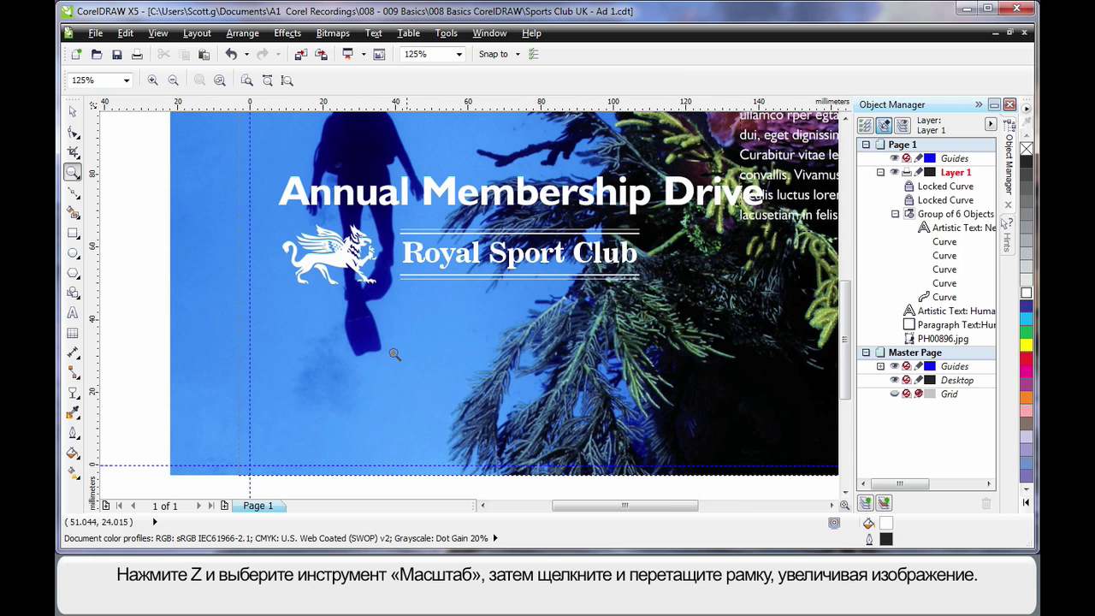
# Edit the logo text to read 'Royal Sport Club UK'.
pyautogui.click(73, 314)
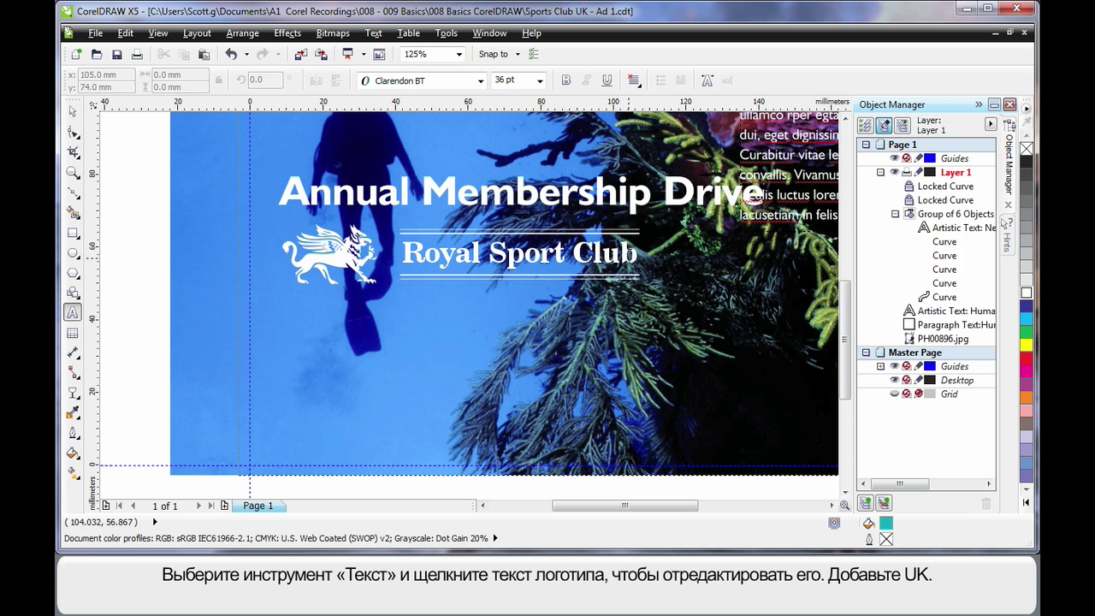
pyautogui.click(637, 261)
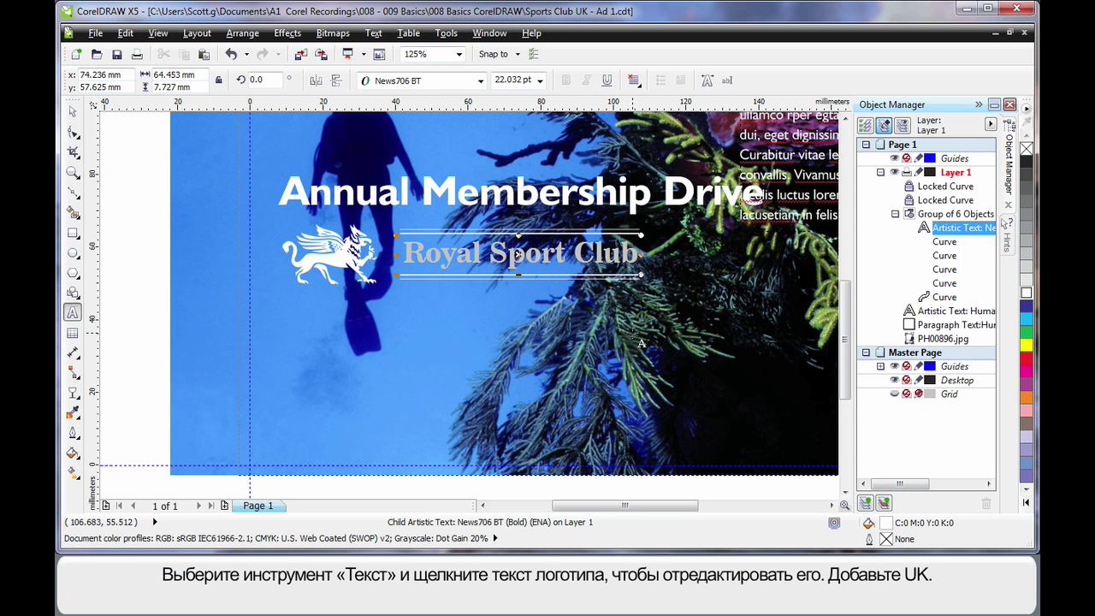
pyautogui.write('U')
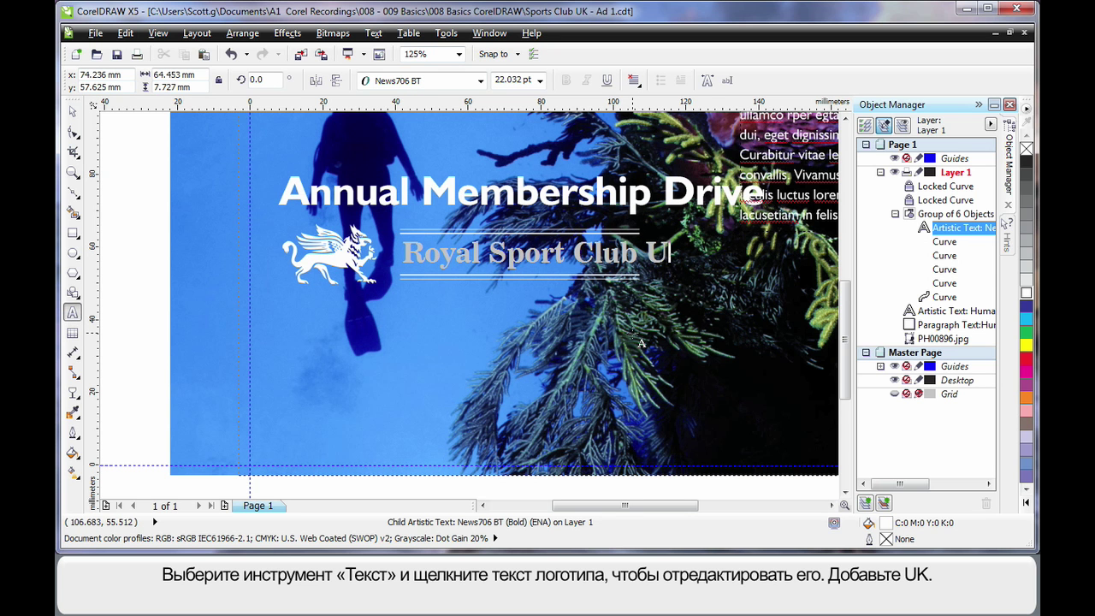
pyautogui.write('K')
pyautogui.press('BackSpace')
pyautogui.press('BackSpace')
pyautogui.write('K')
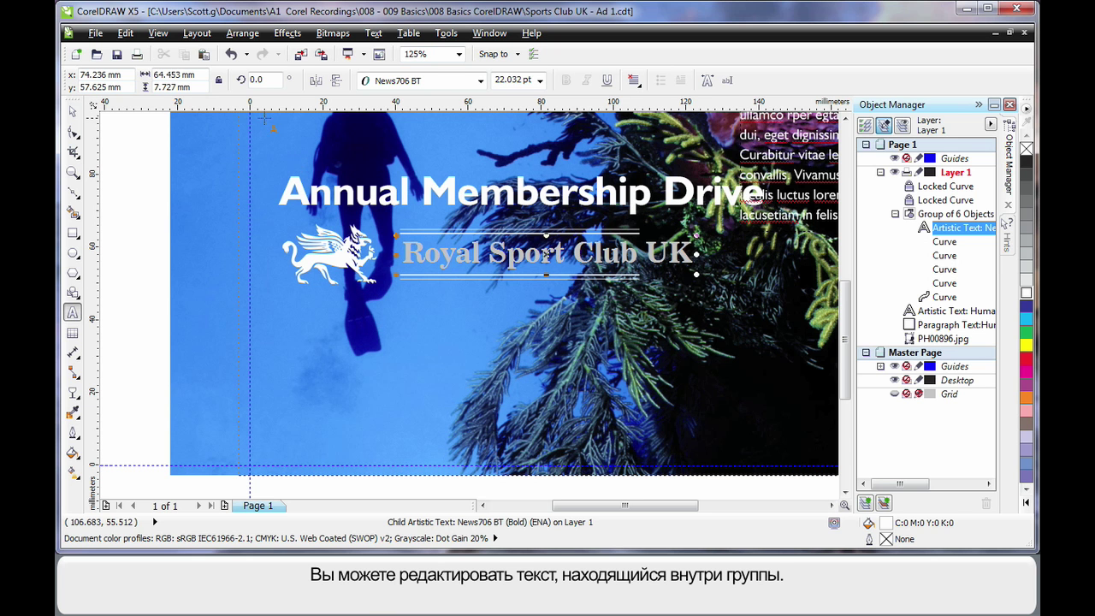
pyautogui.click(73, 112)
pyautogui.hotkey('ctrl', 'space')
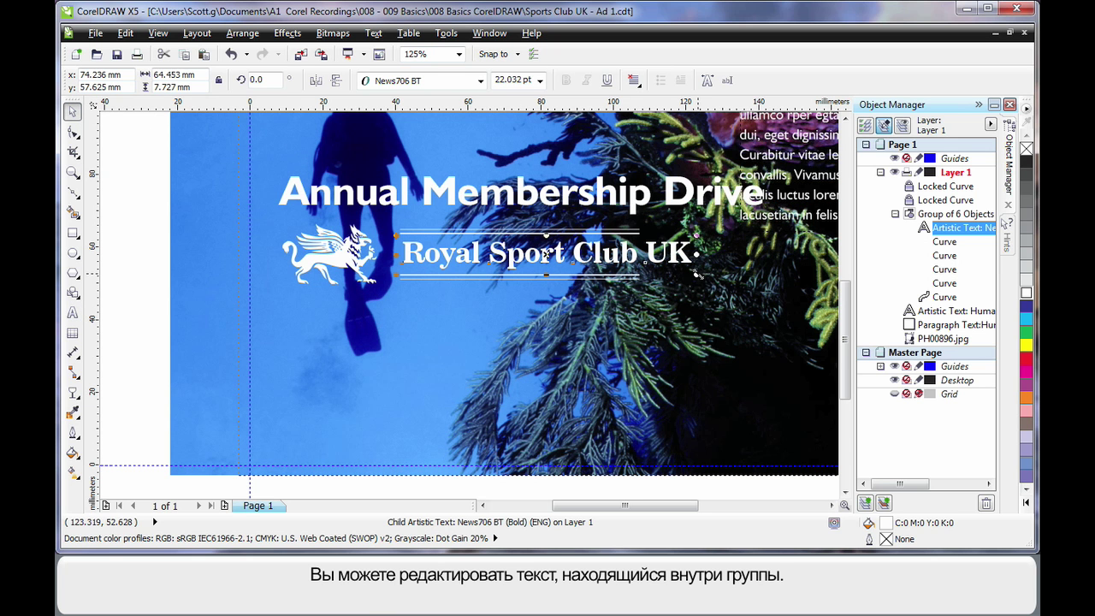
# Shrink the logo text to about 18 pt and nudge it down two steps.
pyautogui.moveTo(698, 273); pyautogui.dragTo(647, 293)
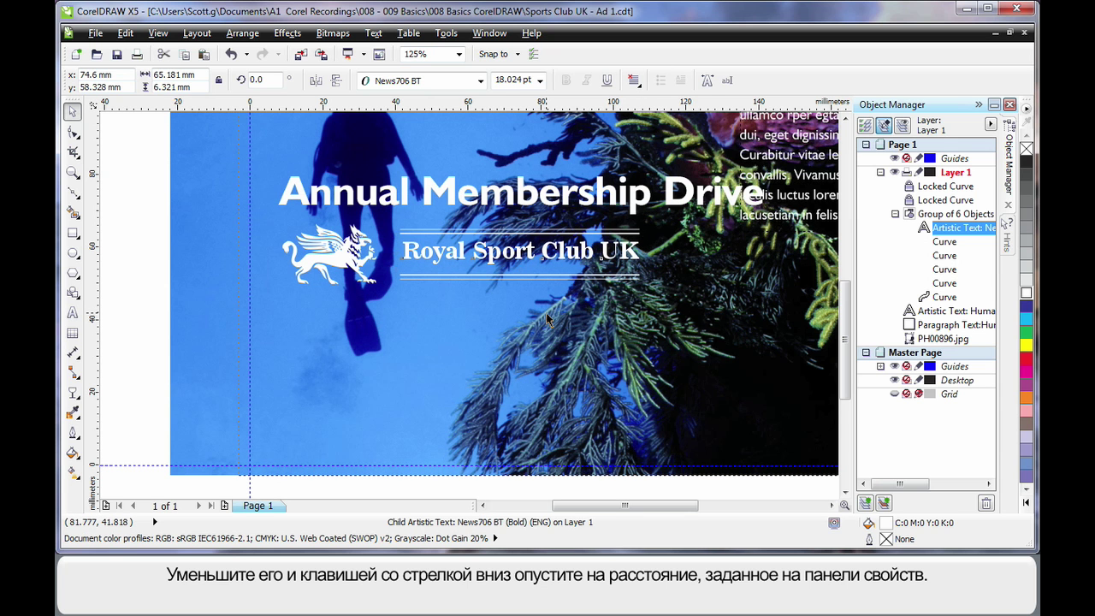
pyautogui.press('Down')
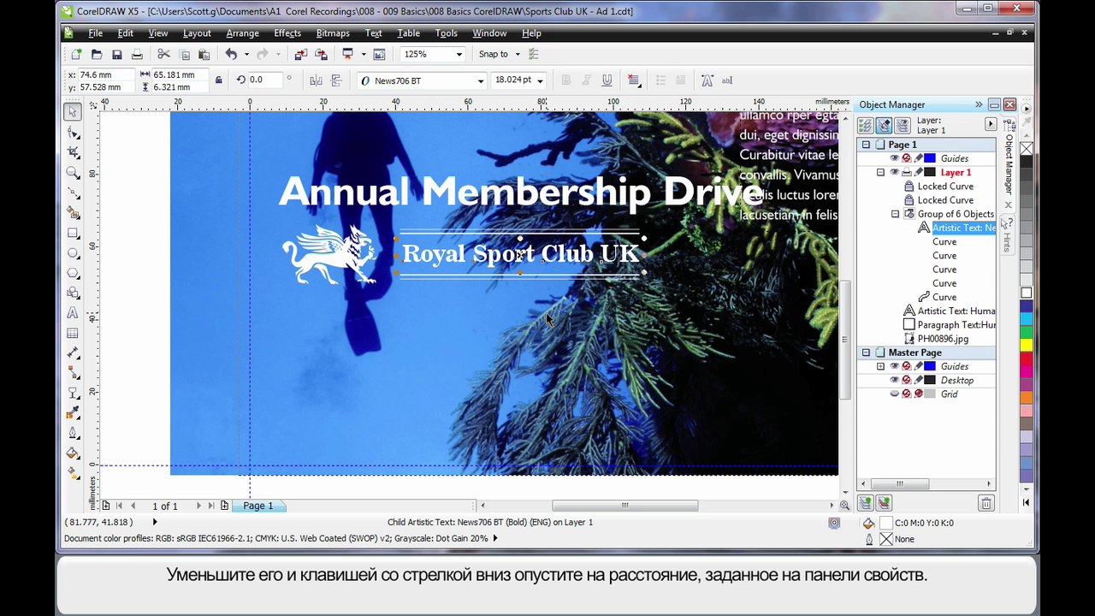
pyautogui.press('Down')
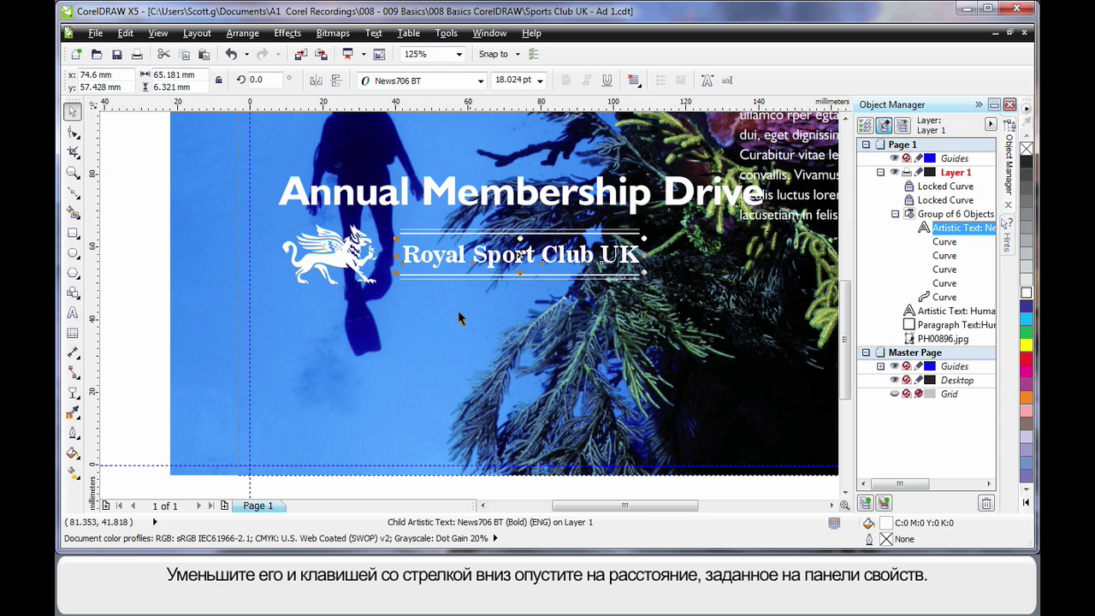
pyautogui.click(143, 248)
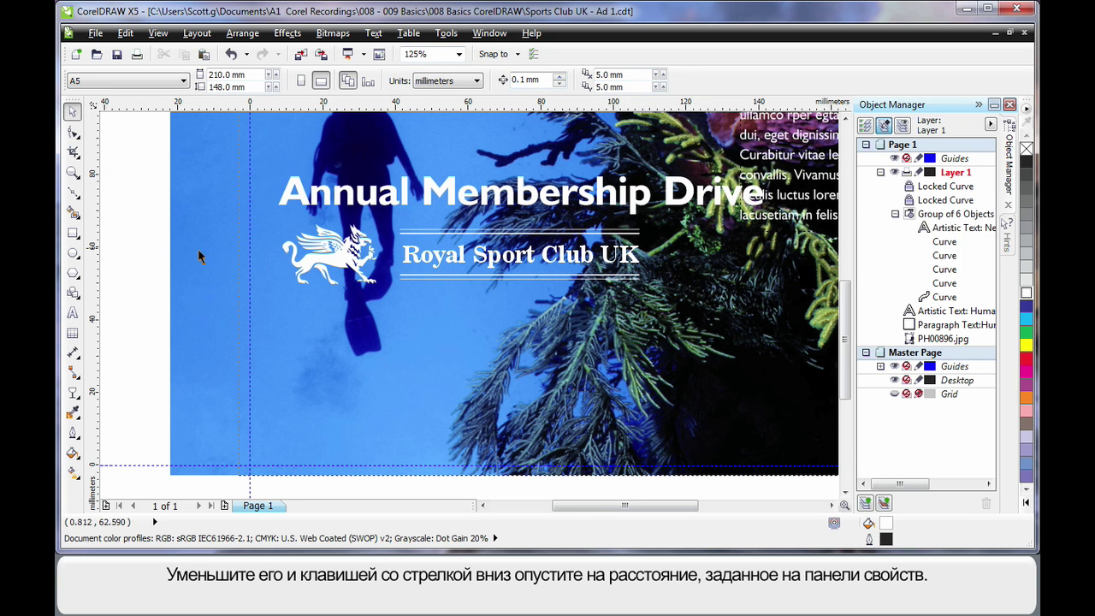
# Draw a paragraph text frame below the logo, copy it rightward, and stretch both to the logo's edge.
pyautogui.click(74, 314)
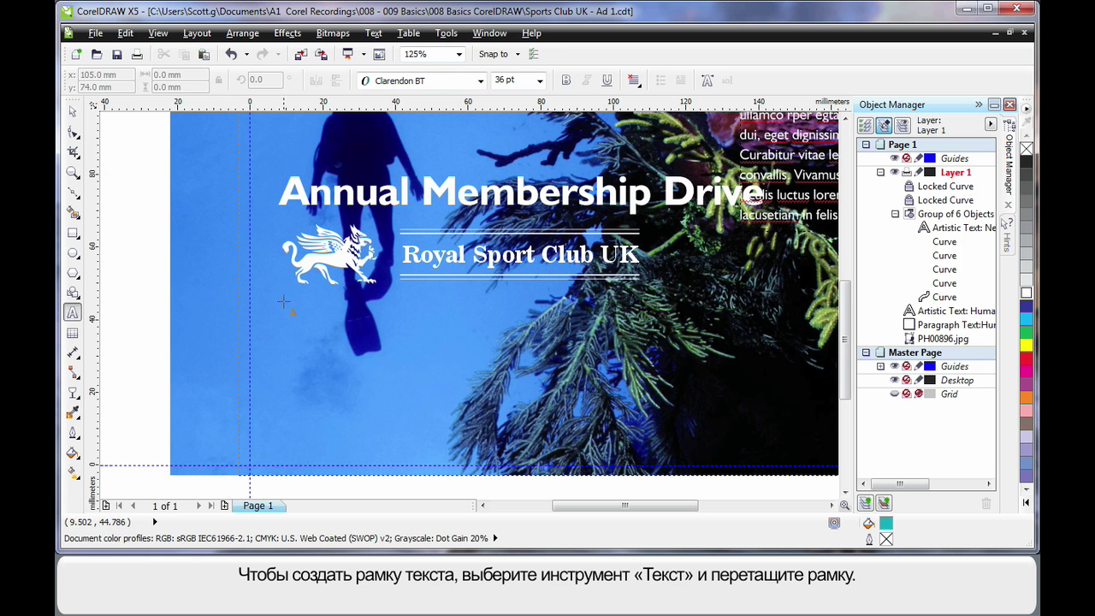
pyautogui.moveTo(284, 301); pyautogui.dragTo(438, 453)
pyautogui.click(73, 111)
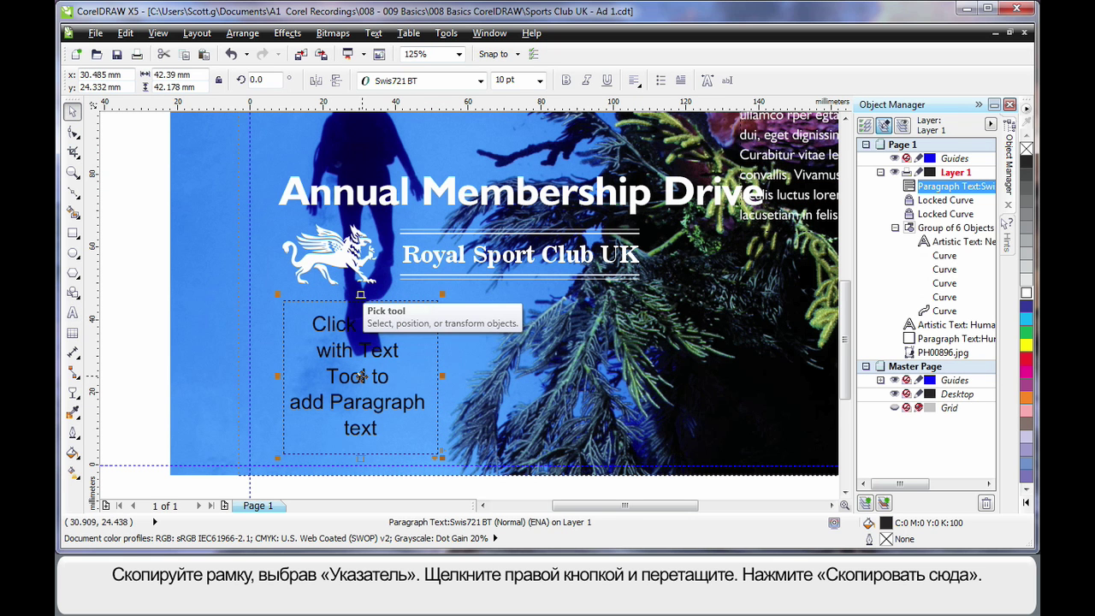
pyautogui.moveTo(360, 379); pyautogui.dragTo(528, 381)
pyautogui.click(577, 410)
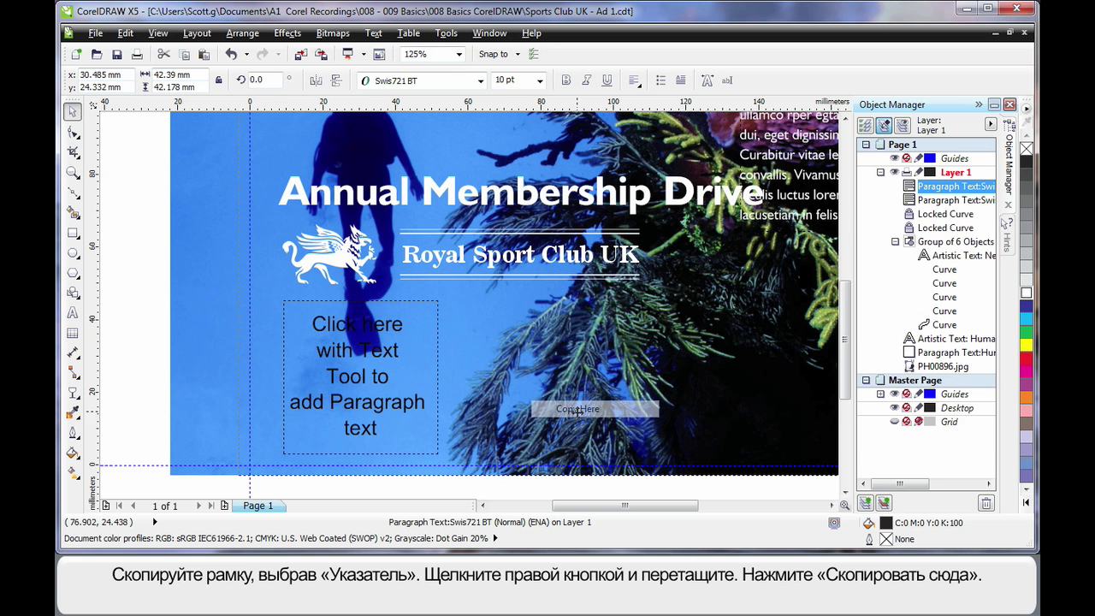
pyautogui.moveTo(150, 266); pyautogui.dragTo(651, 484)
pyautogui.moveTo(612, 376); pyautogui.dragTo(648, 378)
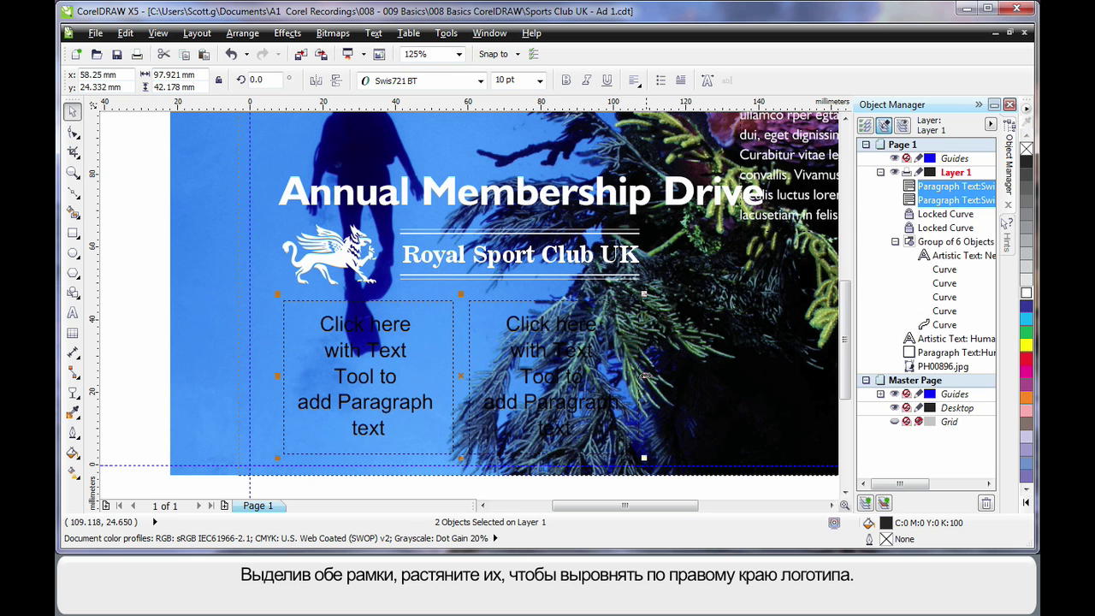
pyautogui.click(155, 326)
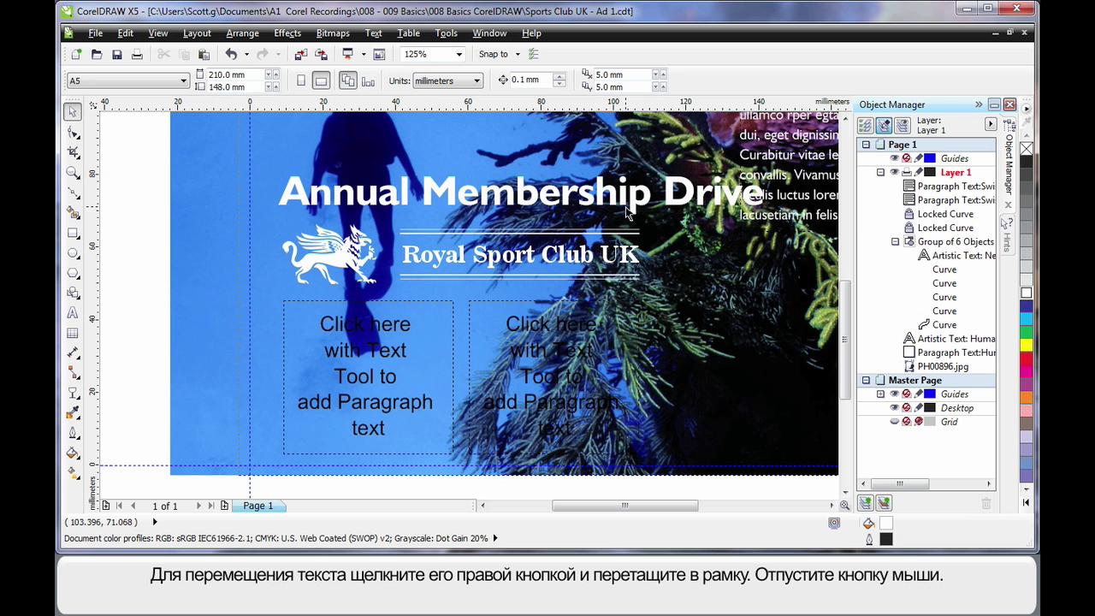
# Move the body paragraph into the left frame with Move Into Text and flow its overflow rightward.
pyautogui.click(781, 160)
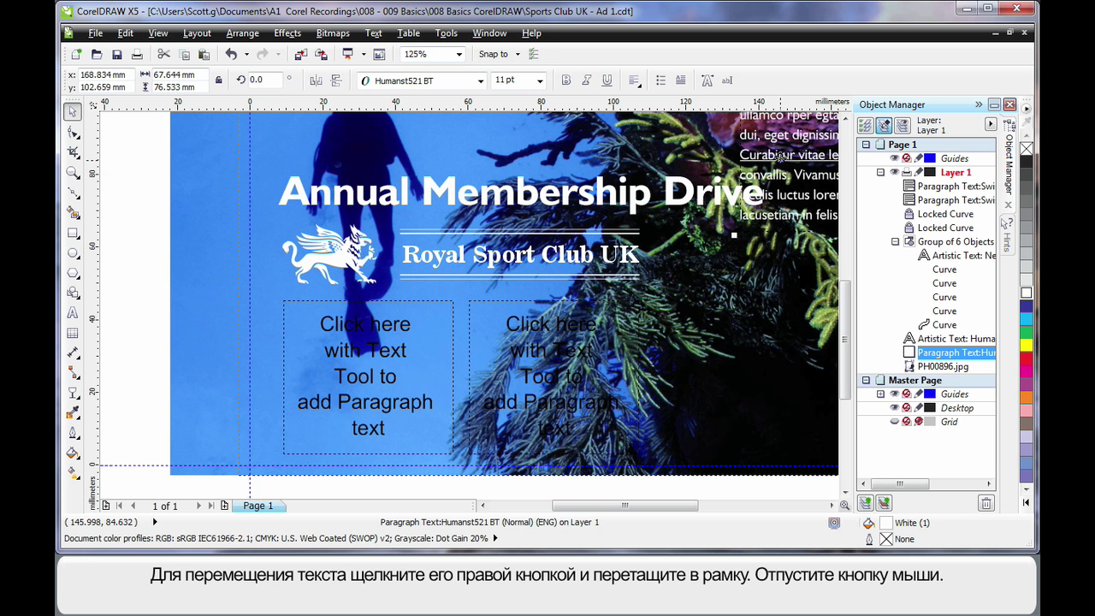
pyautogui.moveTo(781, 160); pyautogui.dragTo(436, 353)
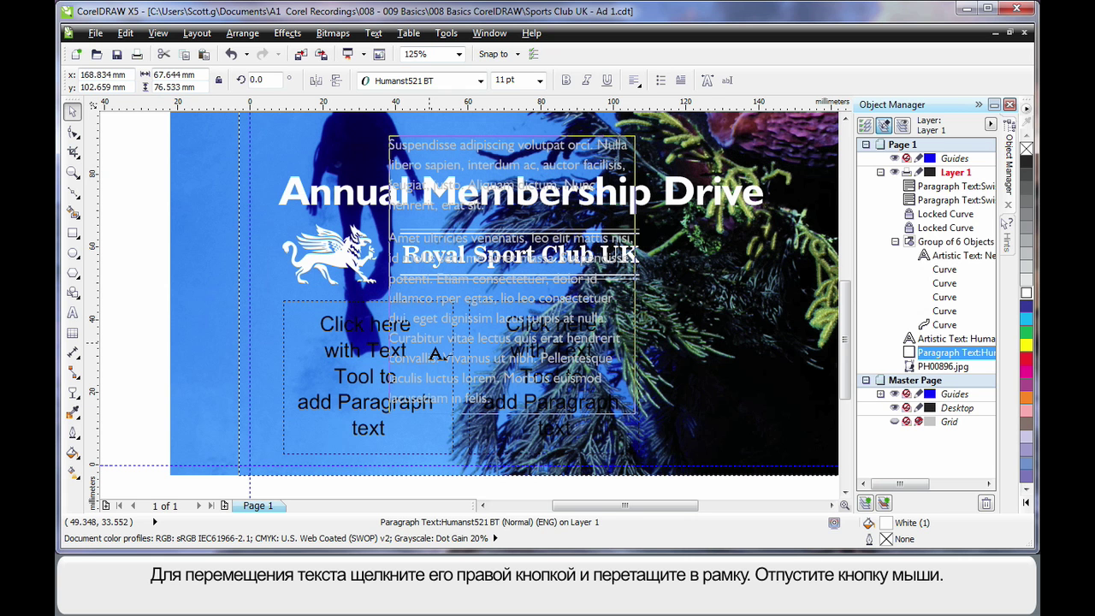
pyautogui.moveTo(437, 353); pyautogui.dragTo(433, 350)
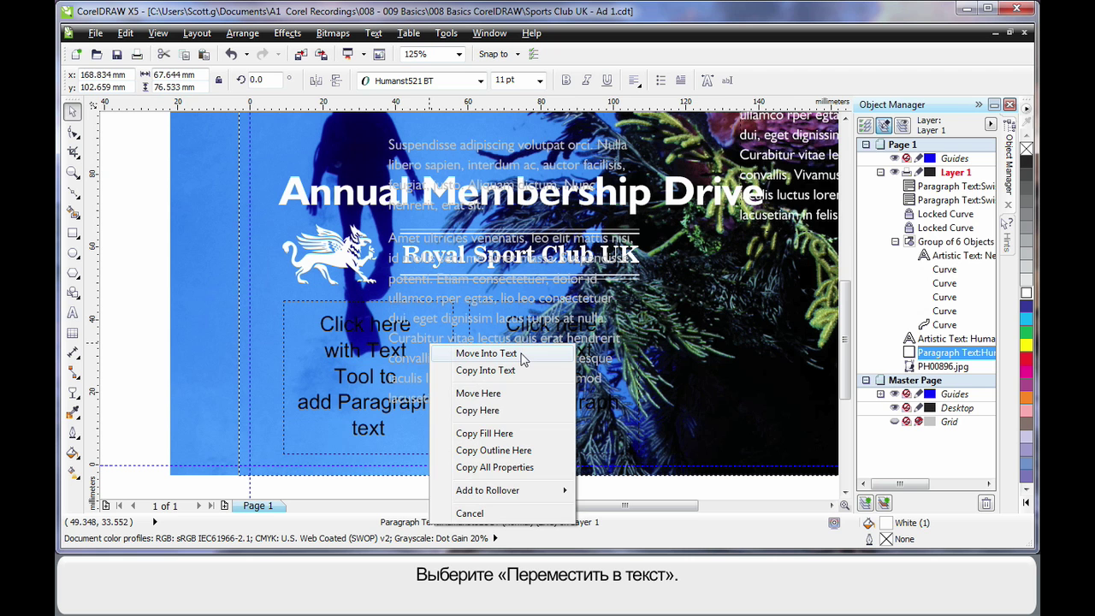
pyautogui.click(486, 353)
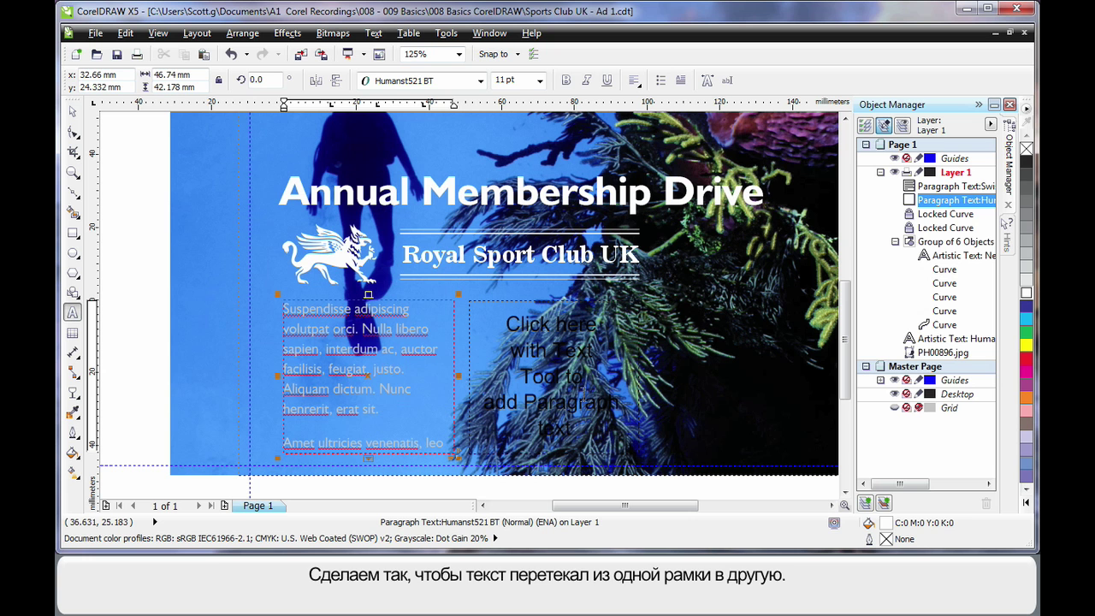
pyautogui.click(368, 459)
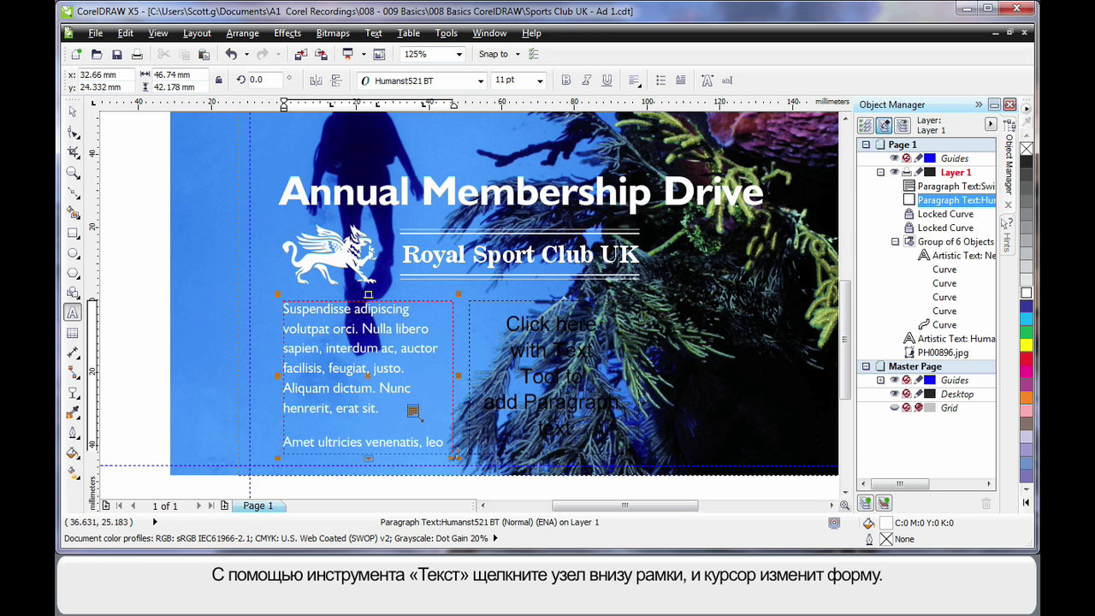
pyautogui.click(505, 356)
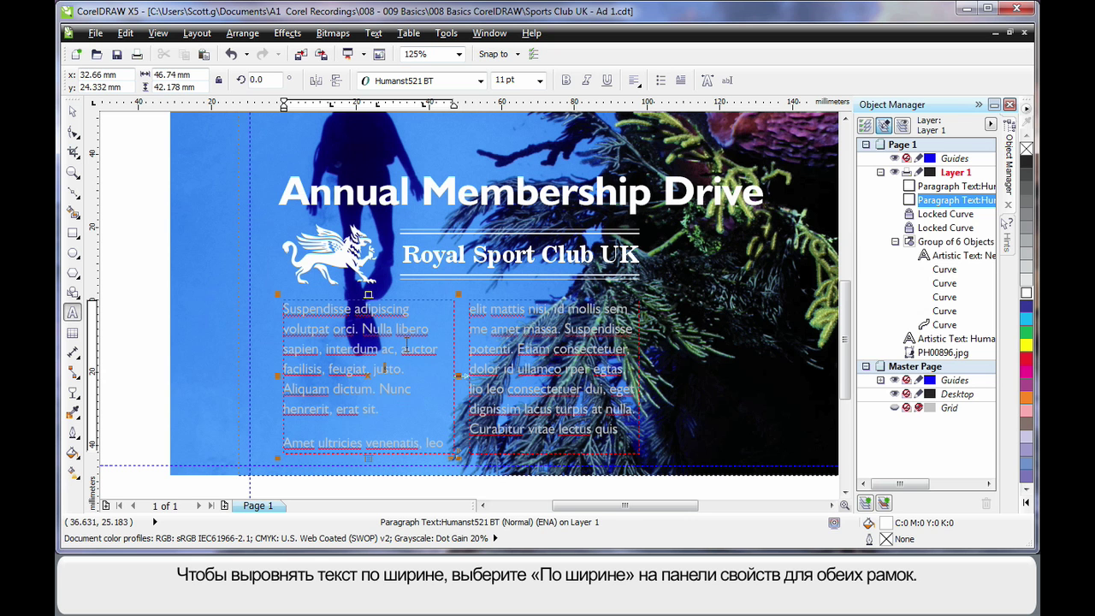
# Set Full Justify alignment on the text in both the left and right frames.
pyautogui.click(634, 79)
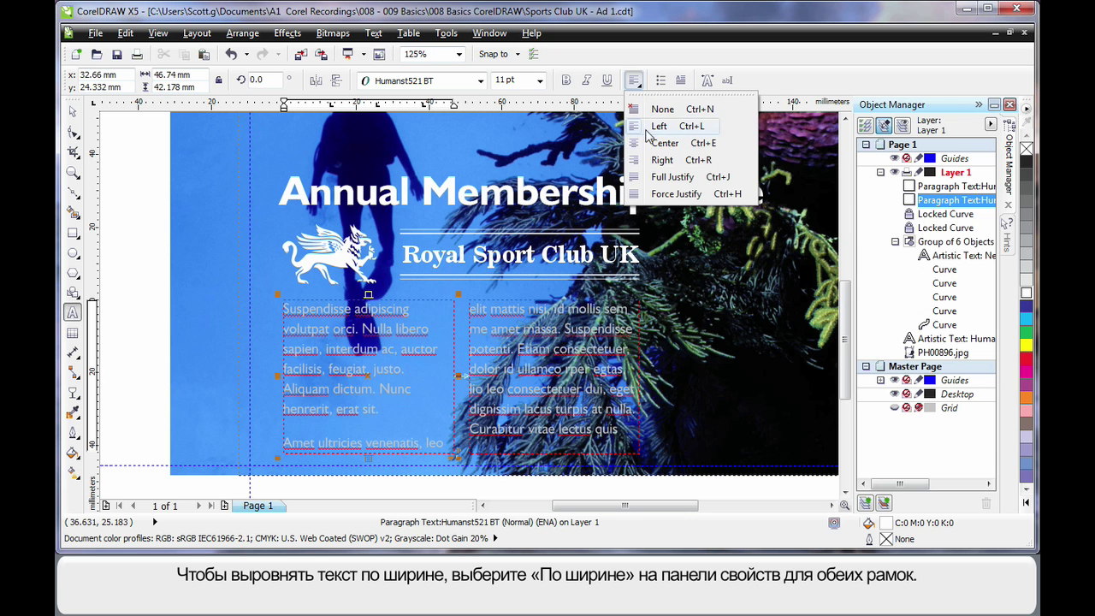
pyautogui.click(673, 177)
pyautogui.click(554, 374)
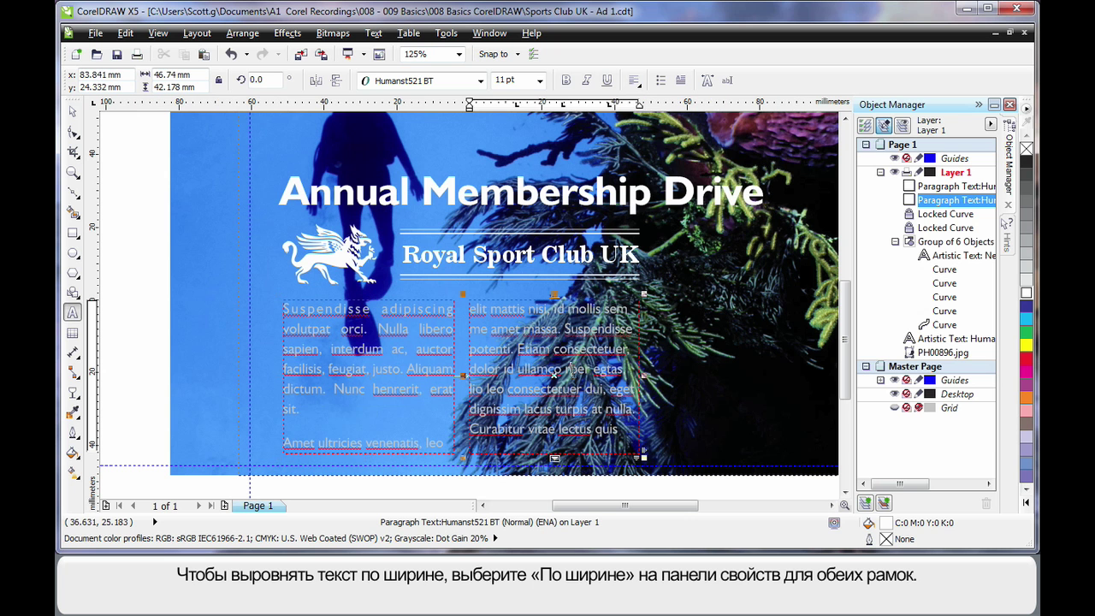
pyautogui.click(634, 79)
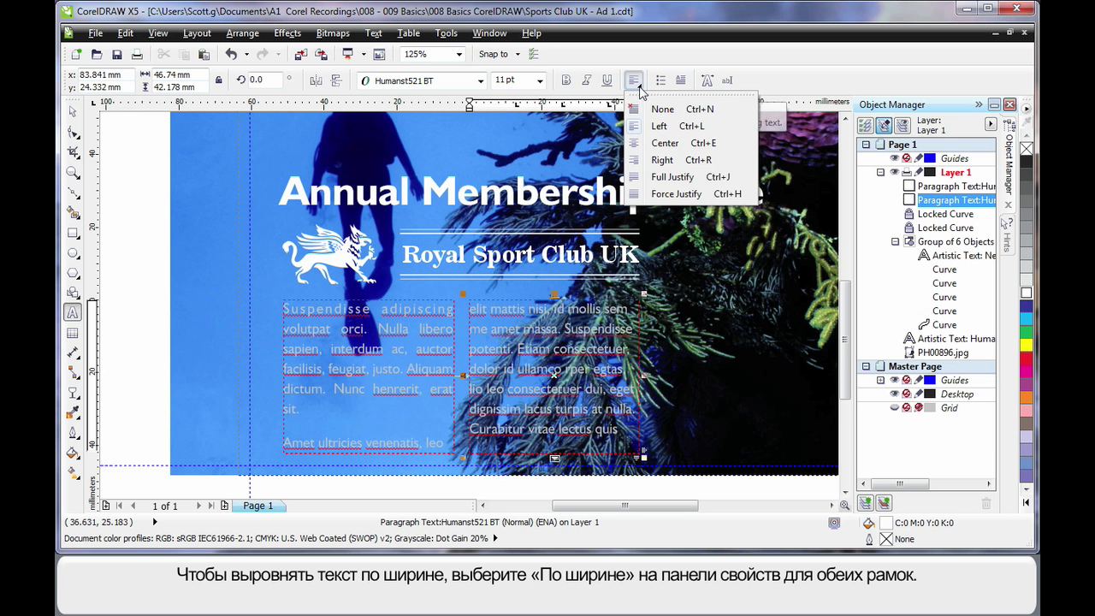
pyautogui.click(669, 178)
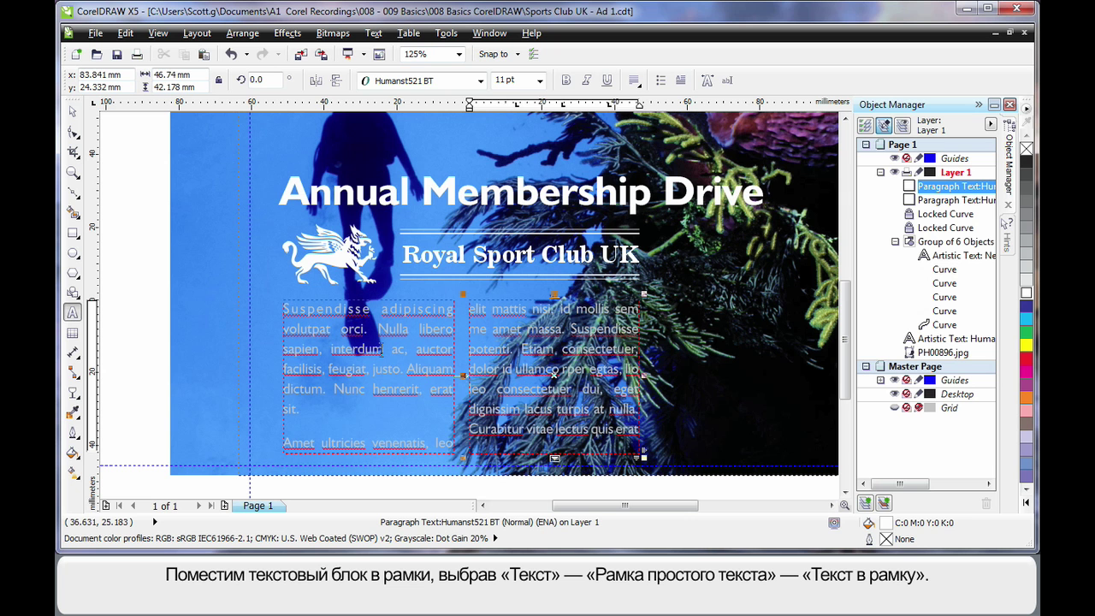
# Apply Fit Text To Frame to the linked body copy, then zoom out to all objects.
pyautogui.click(387, 368)
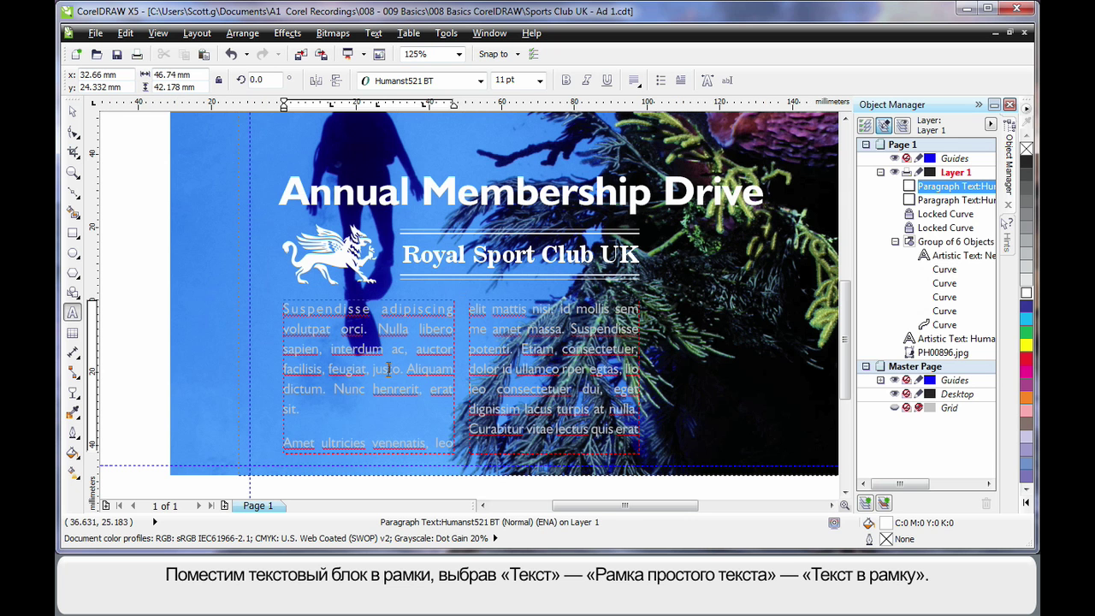
pyautogui.click(377, 34)
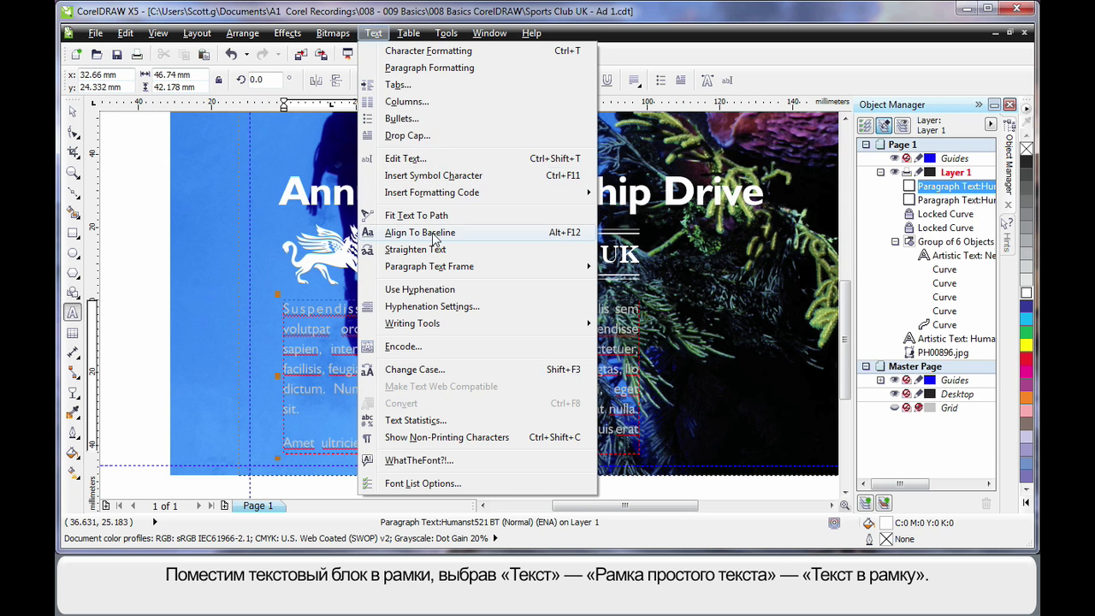
pyautogui.moveTo(425, 269)
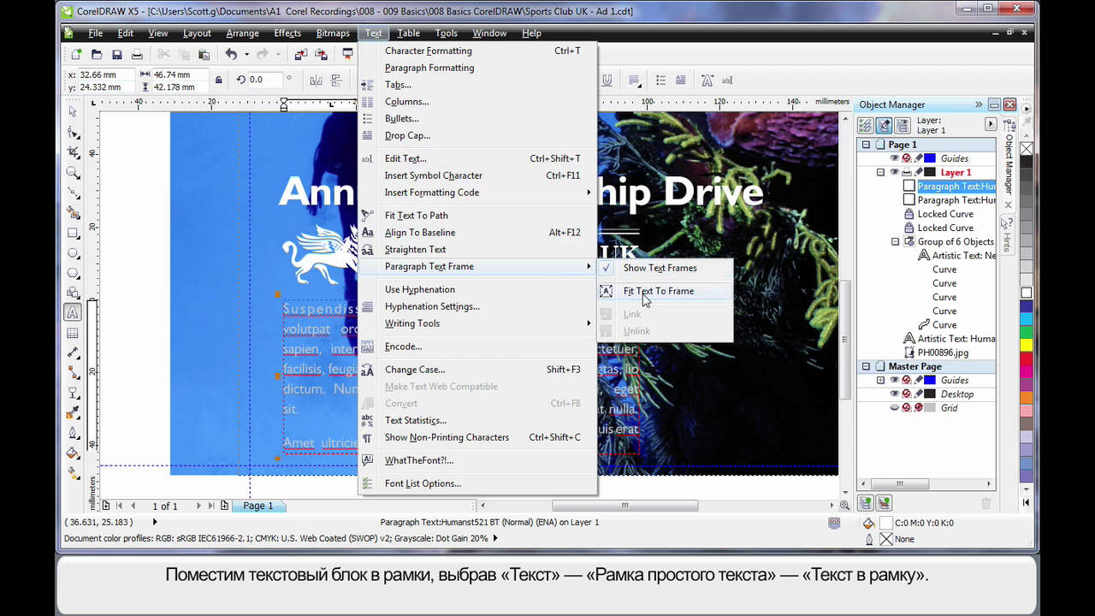
pyautogui.click(681, 293)
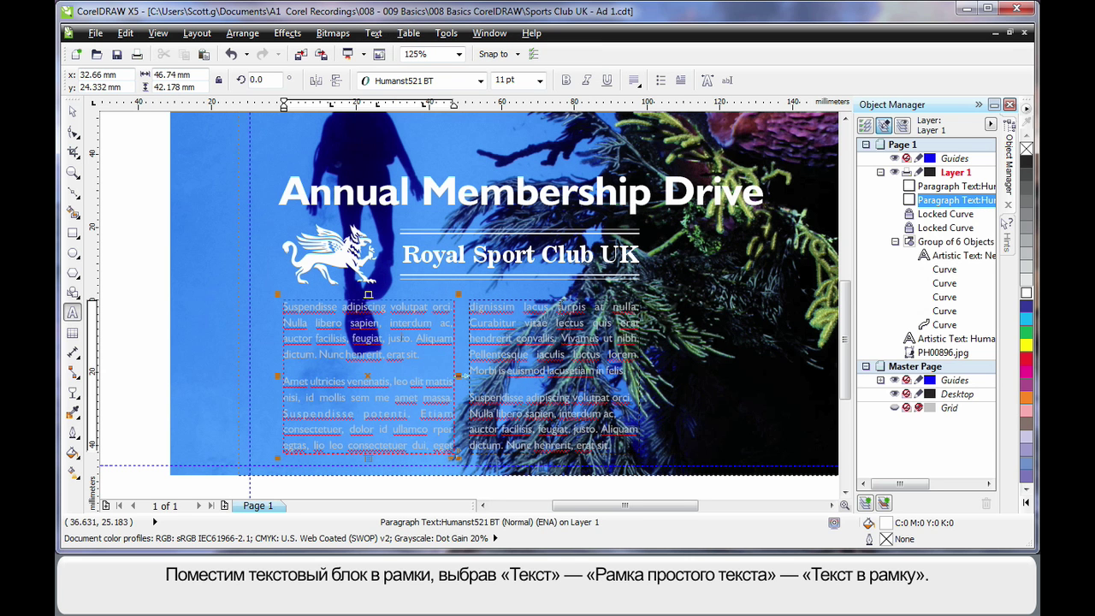
pyautogui.click(73, 111)
pyautogui.click(145, 158)
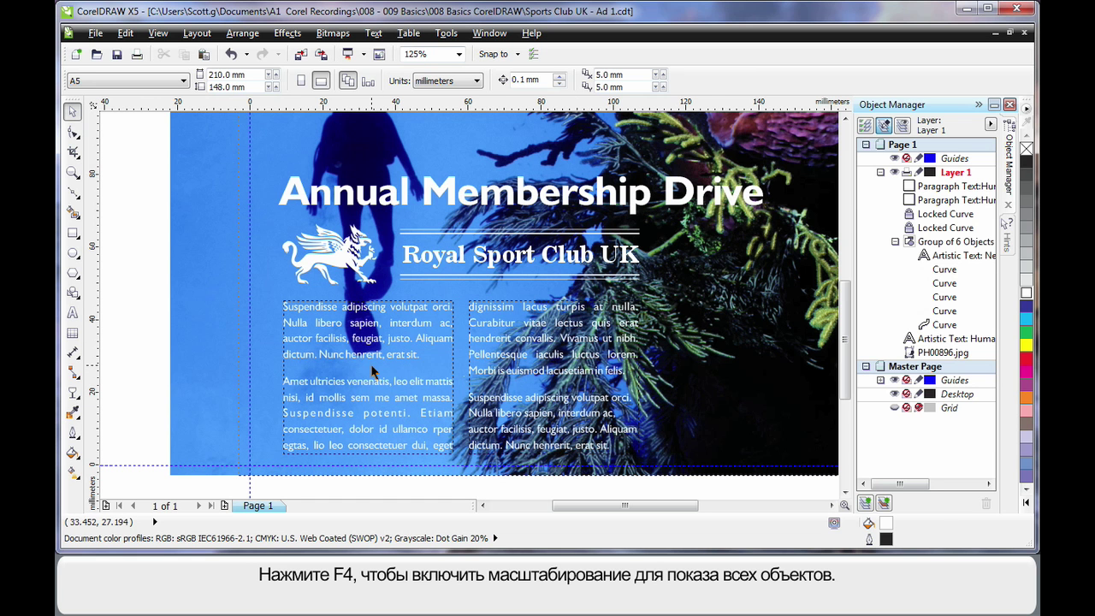
pyautogui.press('F4')
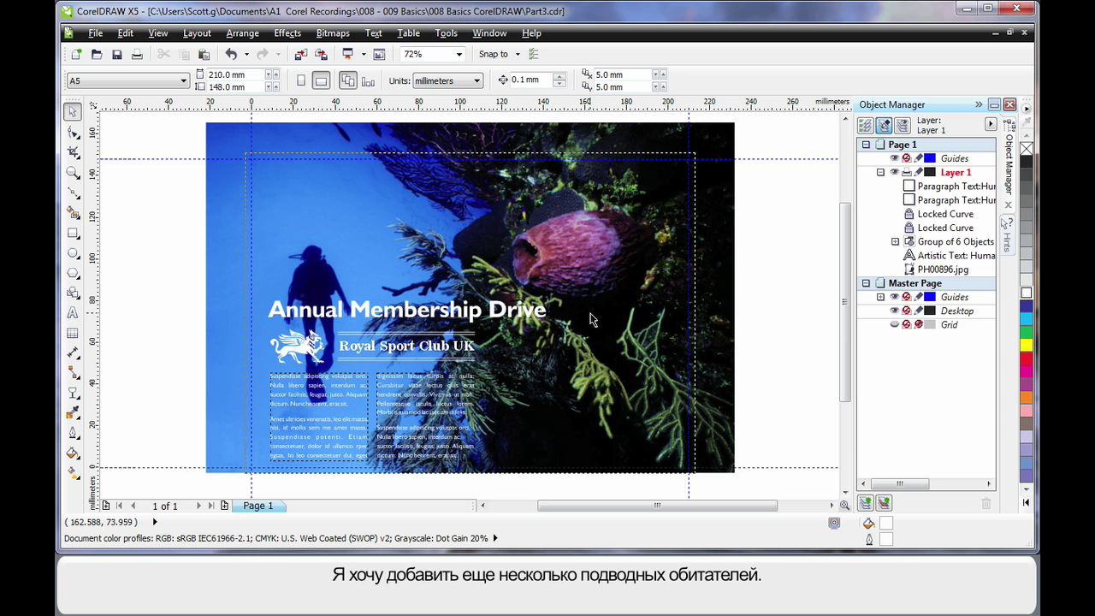
# Import starfish f144043.cpt and yellow fish F307027.cpt onto the photo, enlarging the fish to about 141%.
pyautogui.click(300, 54)
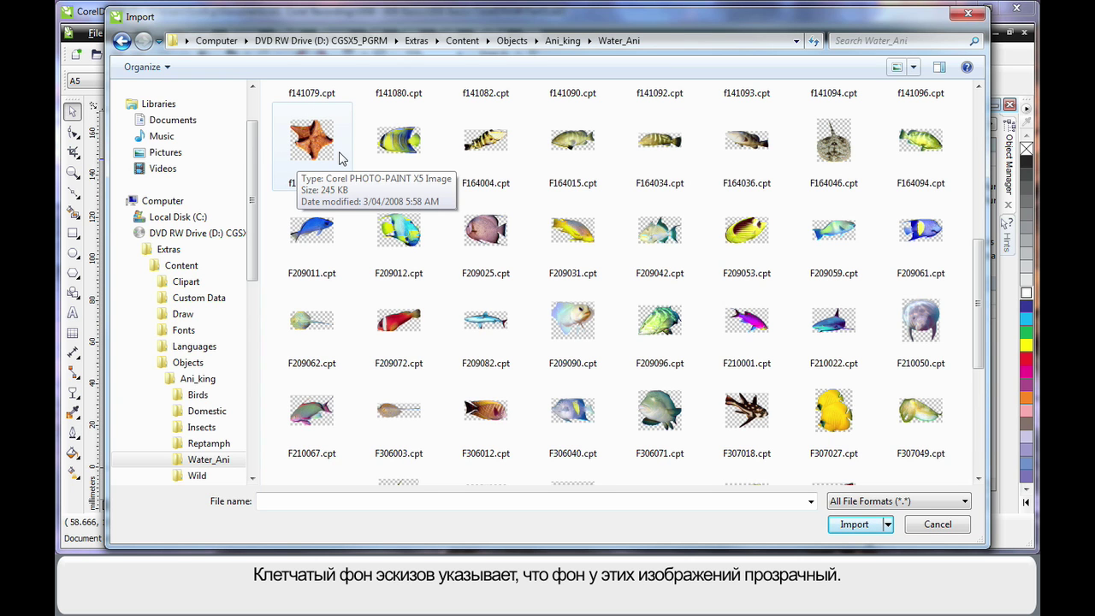
pyautogui.click(310, 141)
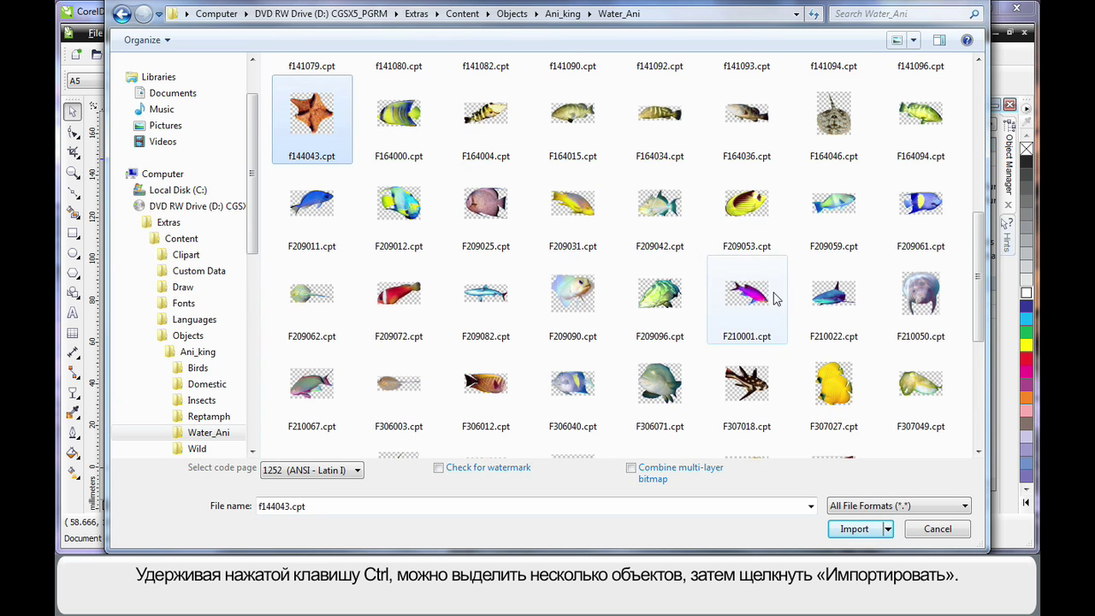
pyautogui.keyDown('ctrl'); pyautogui.click(841, 391); pyautogui.keyUp('ctrl')
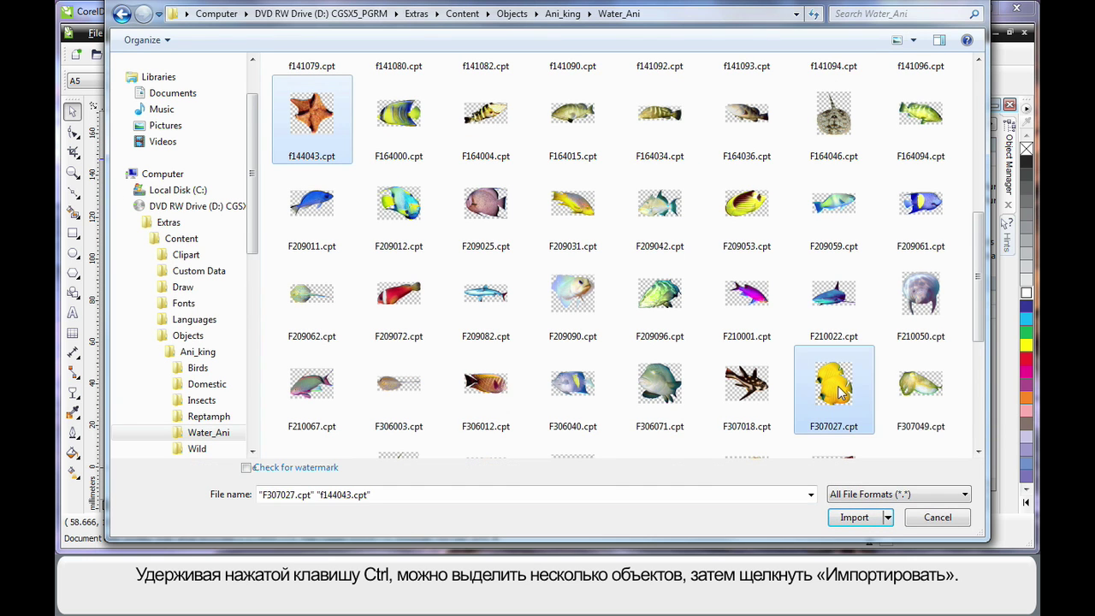
pyautogui.click(854, 517)
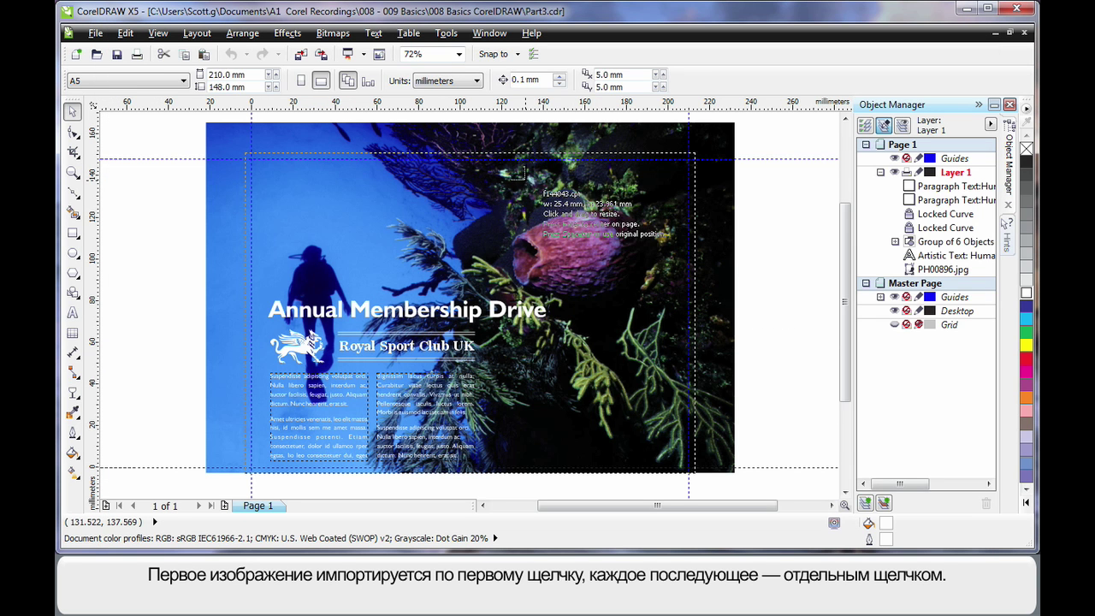
pyautogui.click(525, 180)
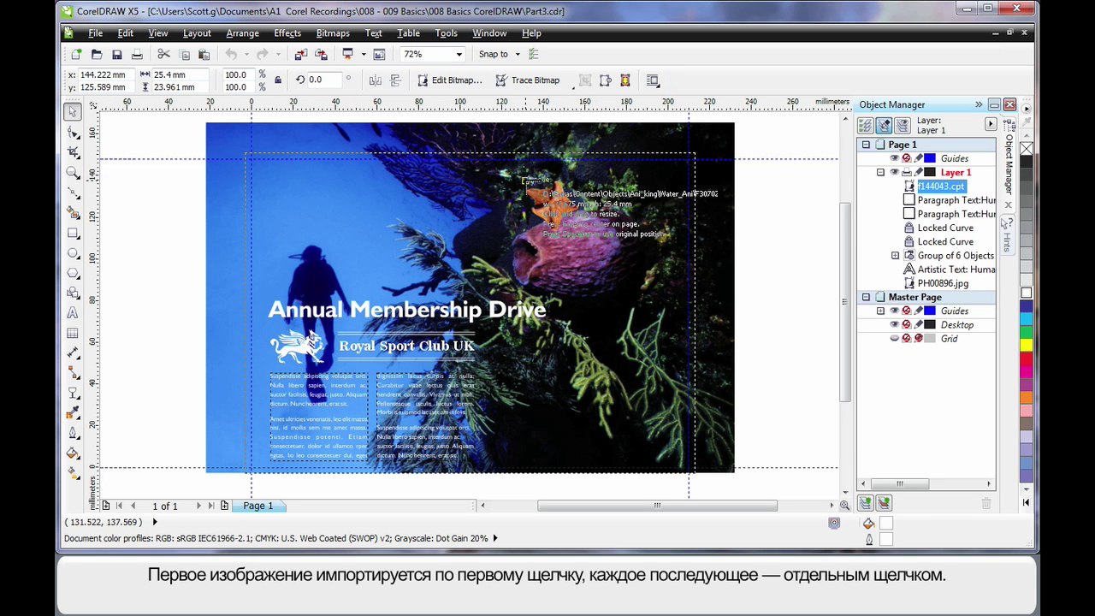
pyautogui.click(576, 322)
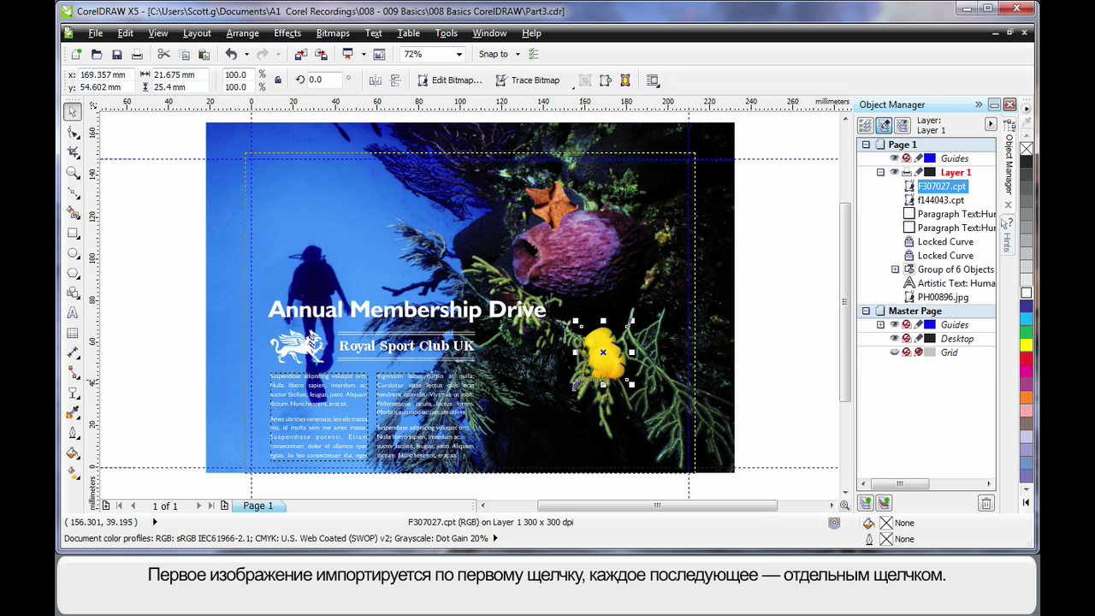
pyautogui.moveTo(576, 384); pyautogui.dragTo(550, 410)
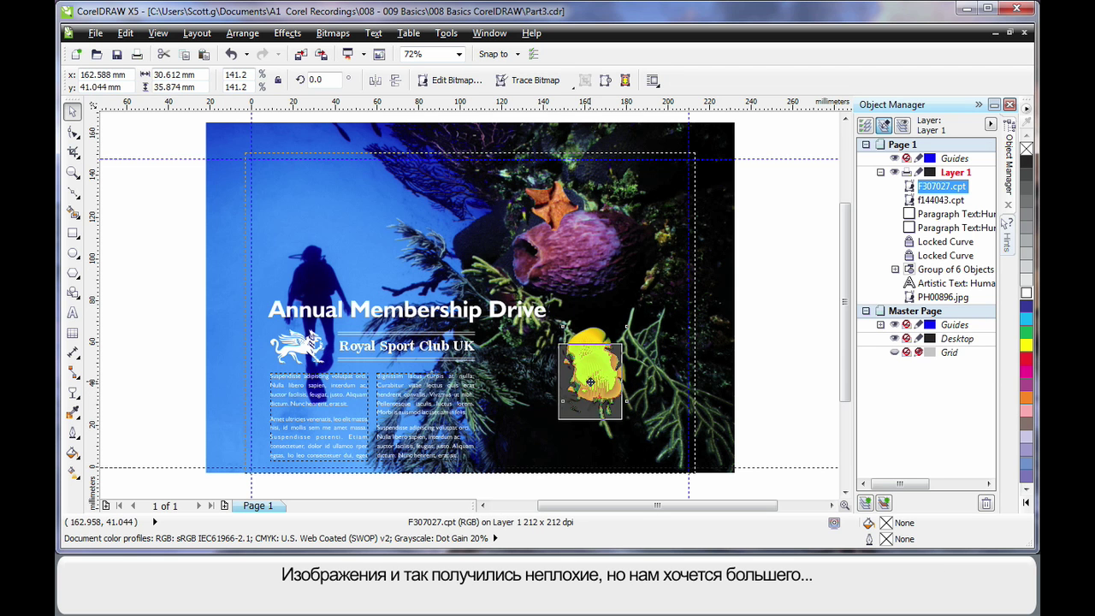
pyautogui.click(796, 360)
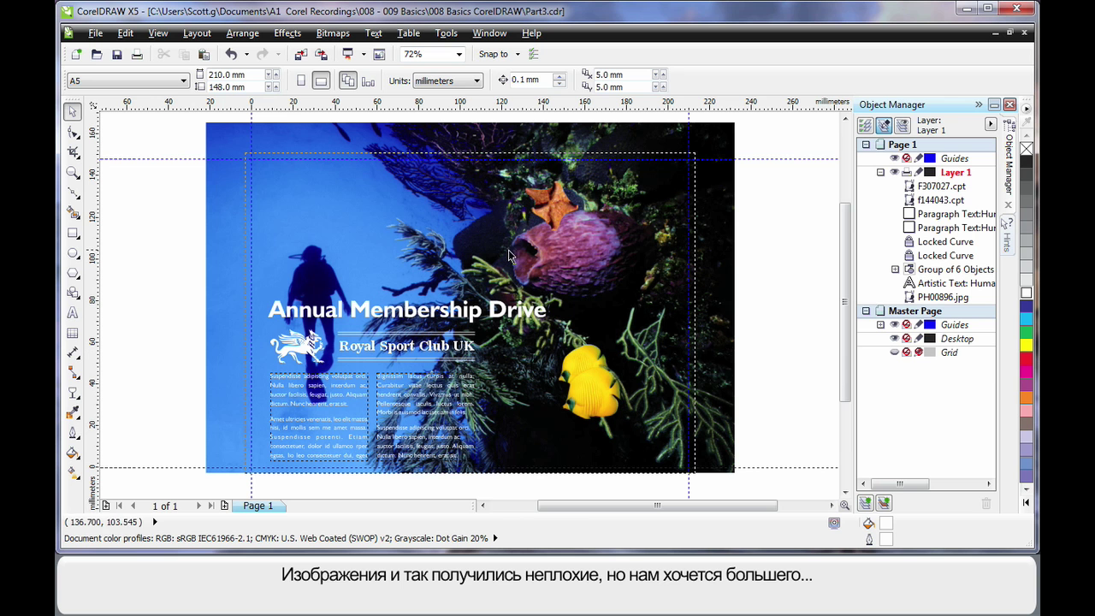
# Draw a circle beside the diver's head, fill it black and remove its outline.
pyautogui.click(73, 252)
pyautogui.moveTo(331, 198)
pyautogui.mouseDown()
pyautogui.moveTo(402, 231)
pyautogui.moveTo(413, 256)
pyautogui.mouseUp()
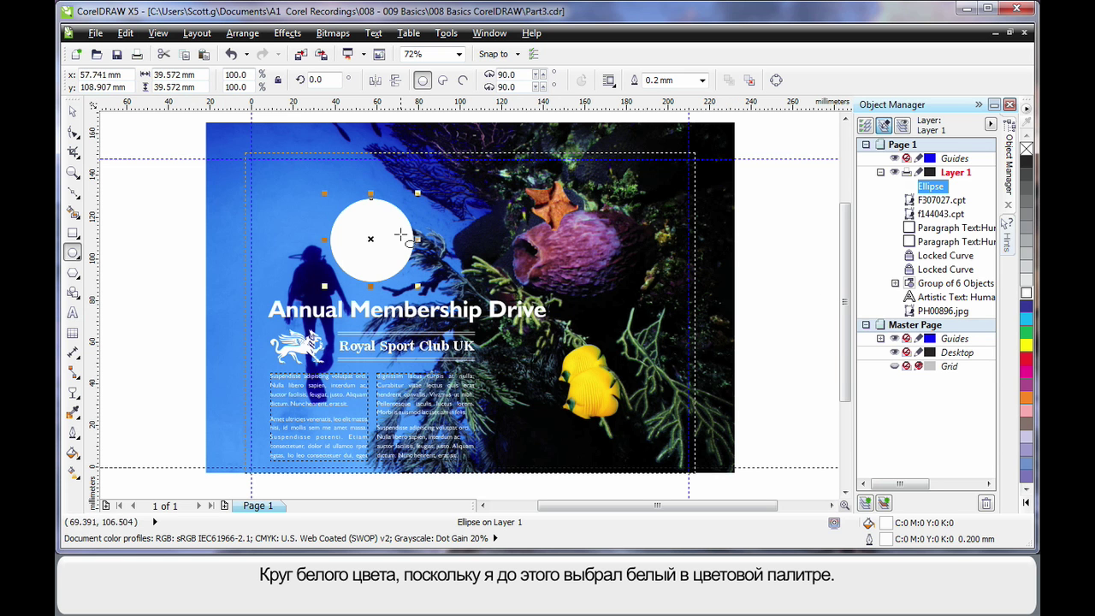
pyautogui.click(73, 111)
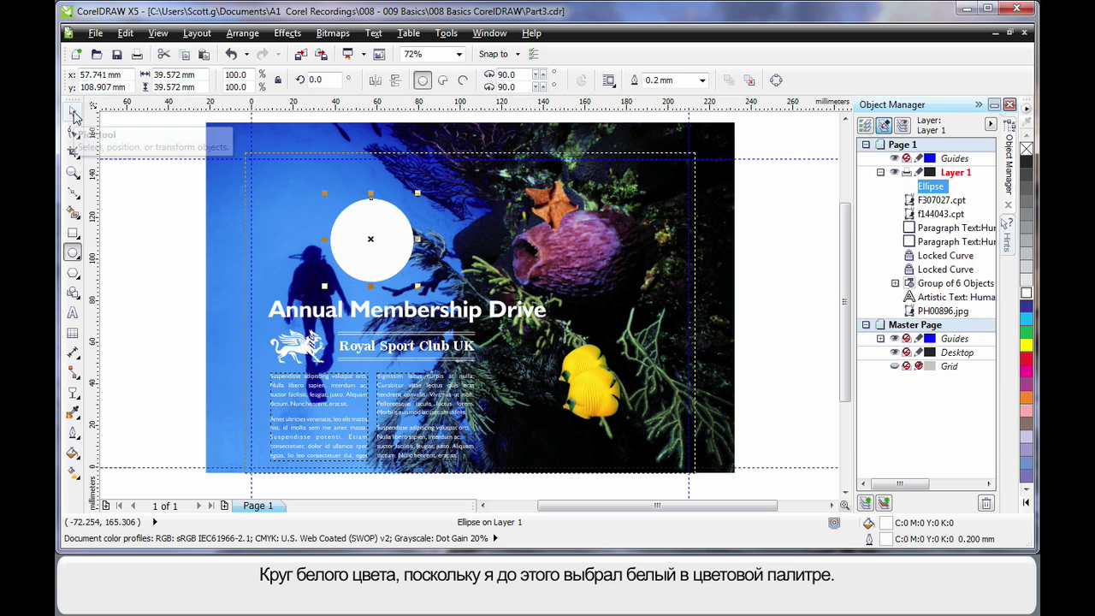
pyautogui.click(139, 195)
pyautogui.click(390, 233)
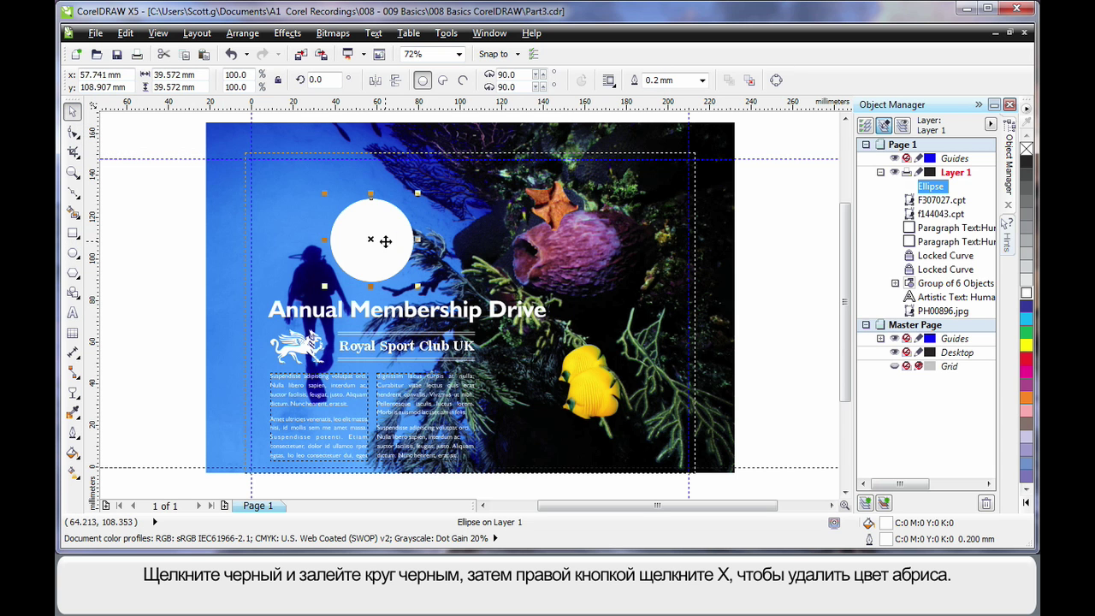
pyautogui.click(1027, 160)
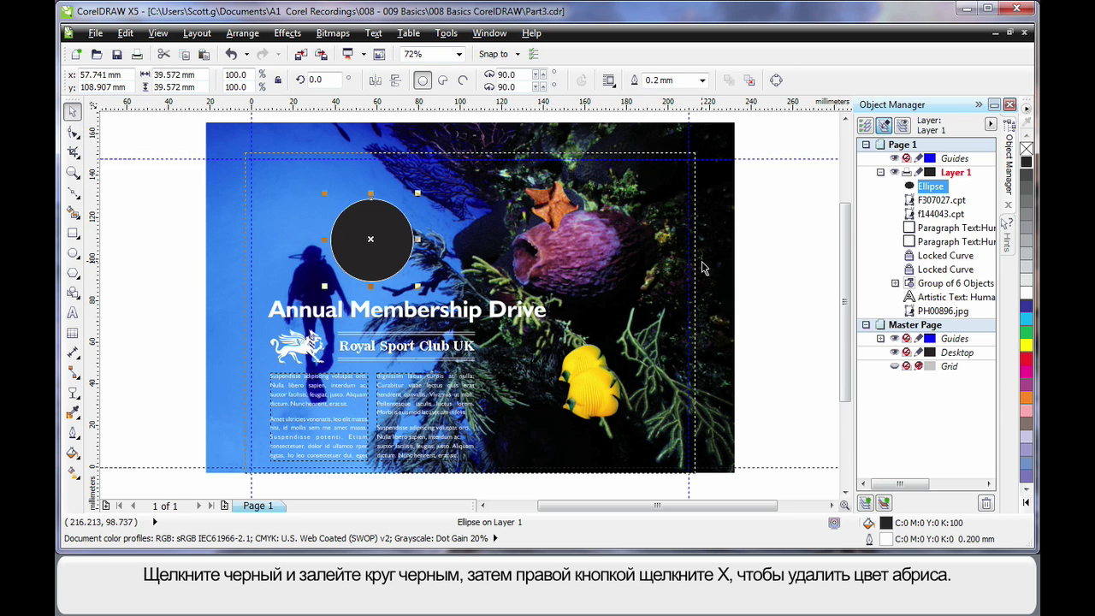
pyautogui.rightClick(1026, 149)
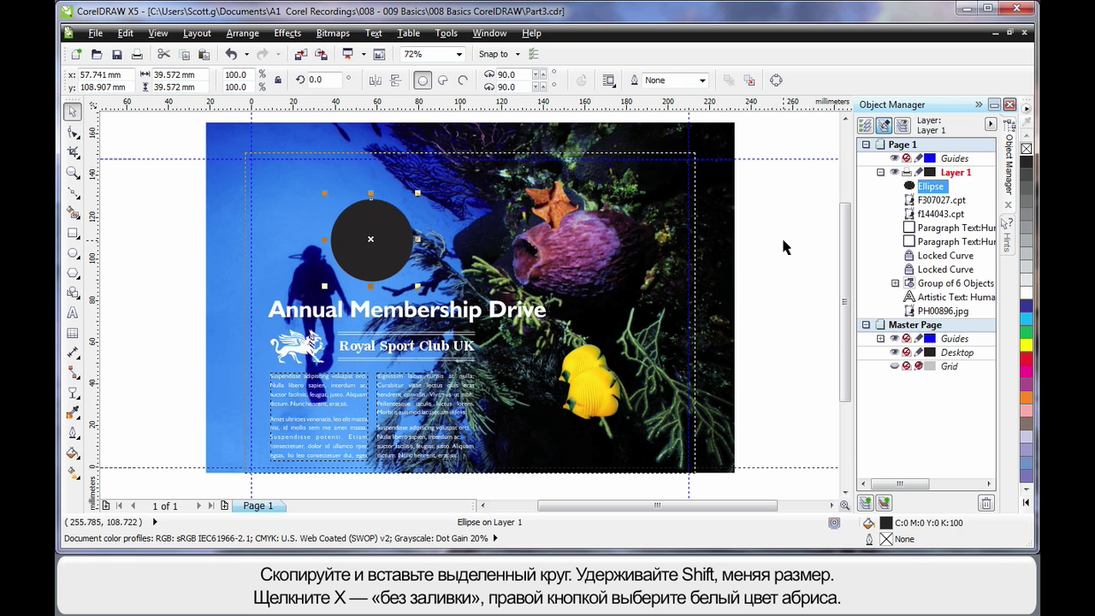
# Paste a 43.27 mm unfilled copy with a white 0.5 mm outline as a ring around the black circle.
pyautogui.hotkey('ctrl', 'v')
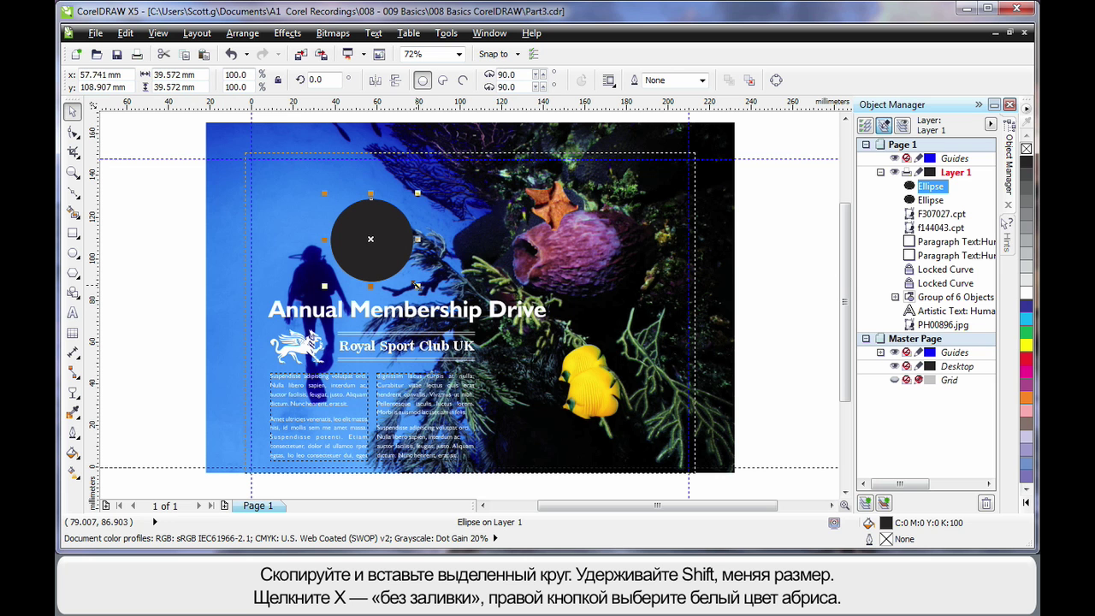
pyautogui.moveTo(417, 285); pyautogui.dragTo(421, 290)
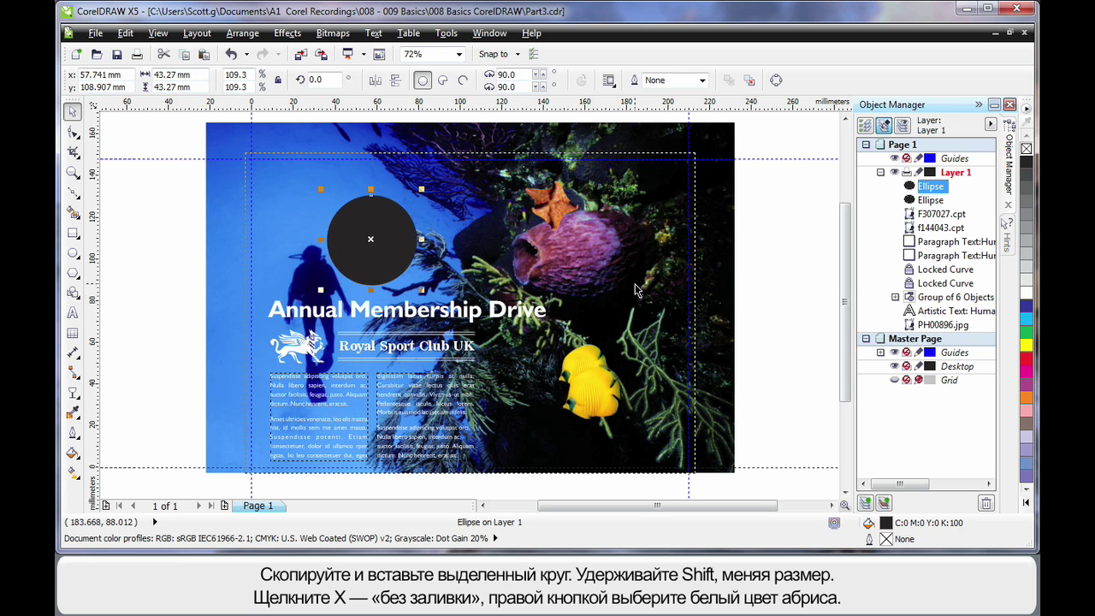
pyautogui.click(1027, 151)
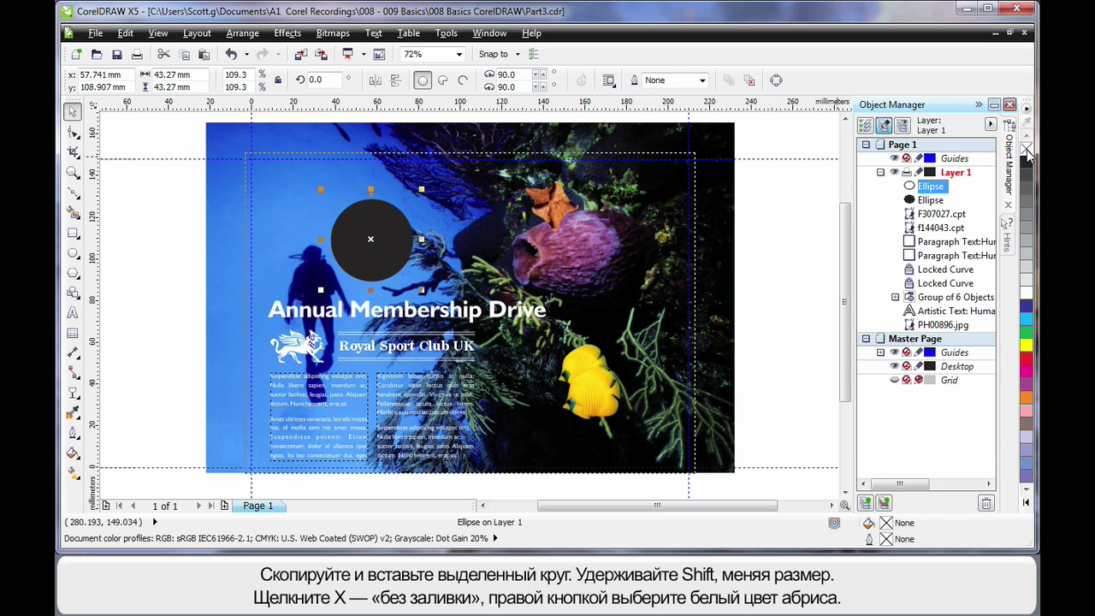
pyautogui.rightClick(1027, 293)
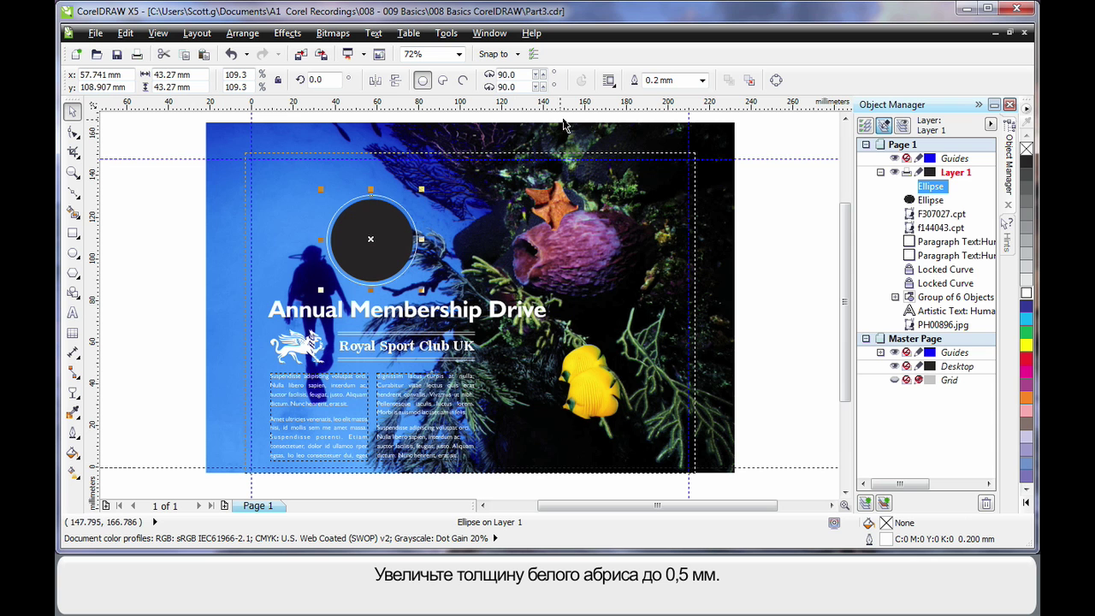
pyautogui.click(702, 80)
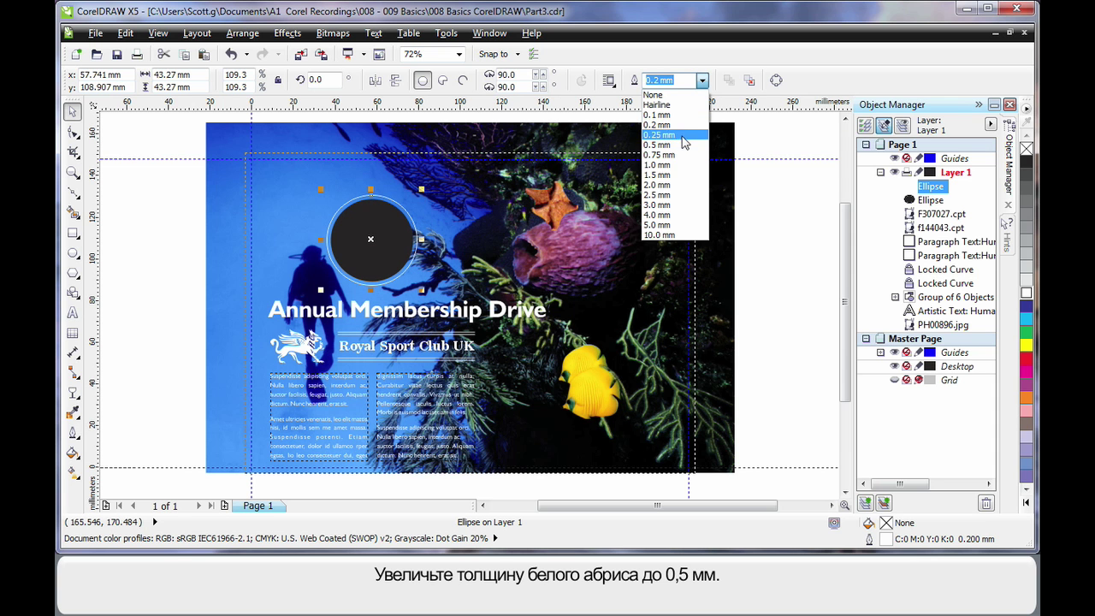
pyautogui.click(684, 145)
pyautogui.click(766, 223)
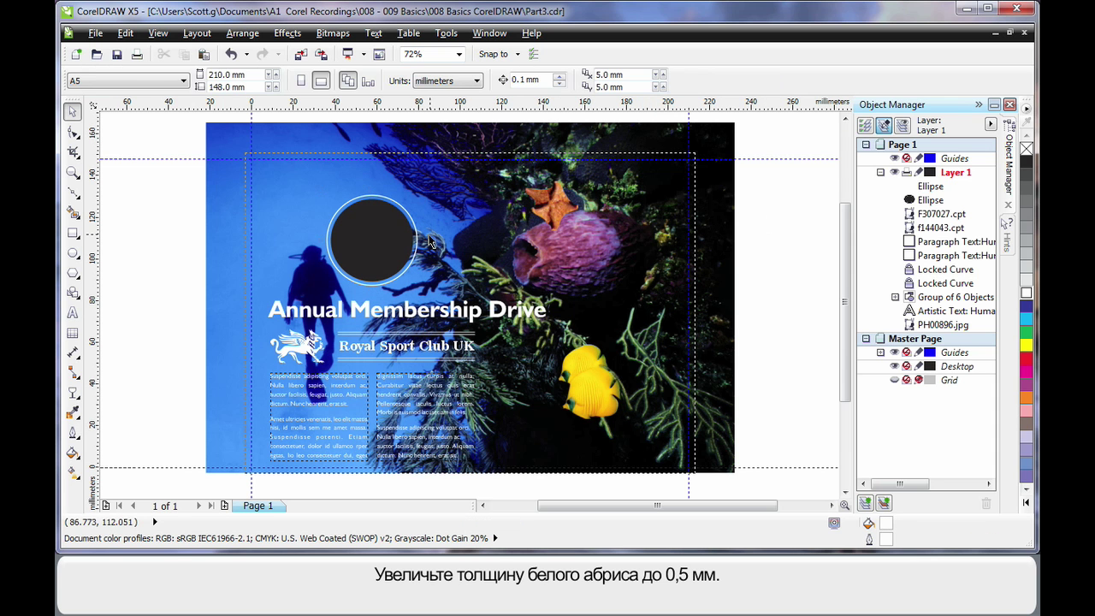
pyautogui.click(383, 248)
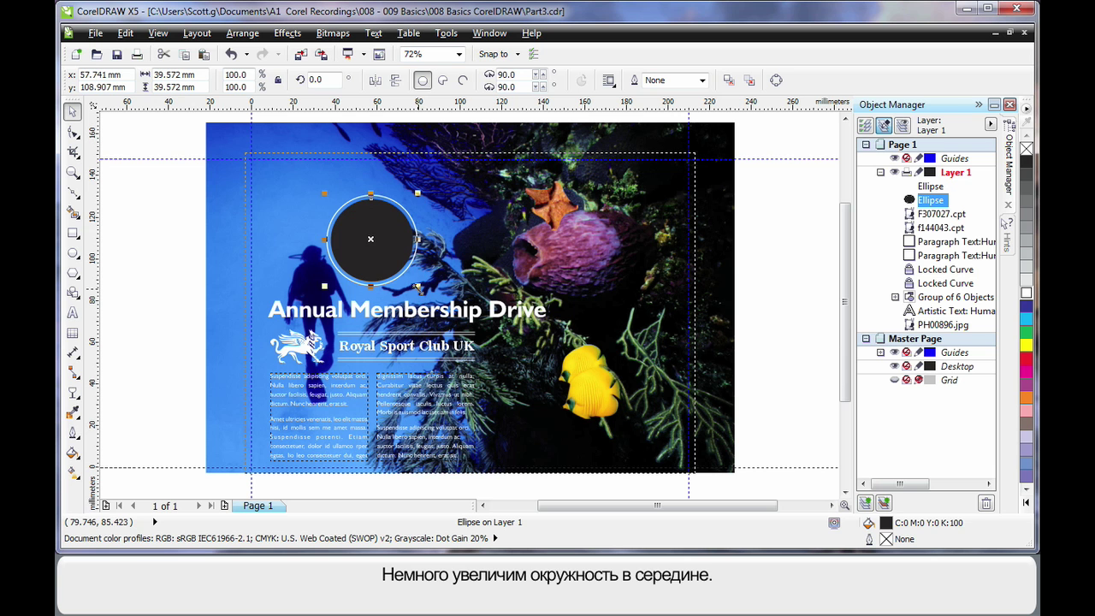
pyautogui.moveTo(417, 288); pyautogui.dragTo(420, 289)
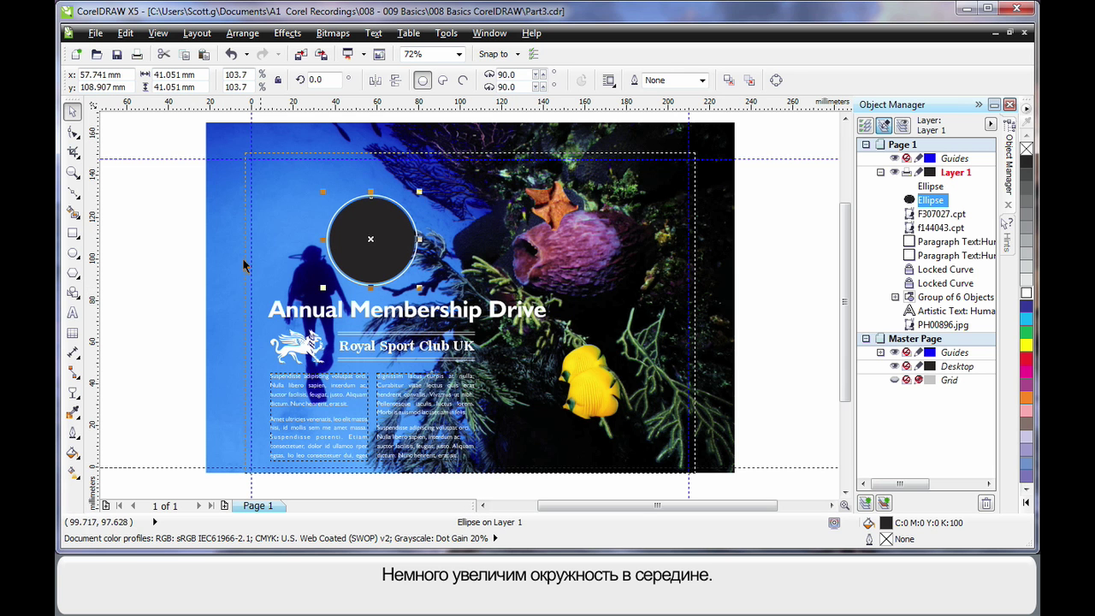
# Copy the black circle and white ring pair onto the purple sponge and select the copy.
pyautogui.moveTo(173, 171); pyautogui.dragTo(421, 293)
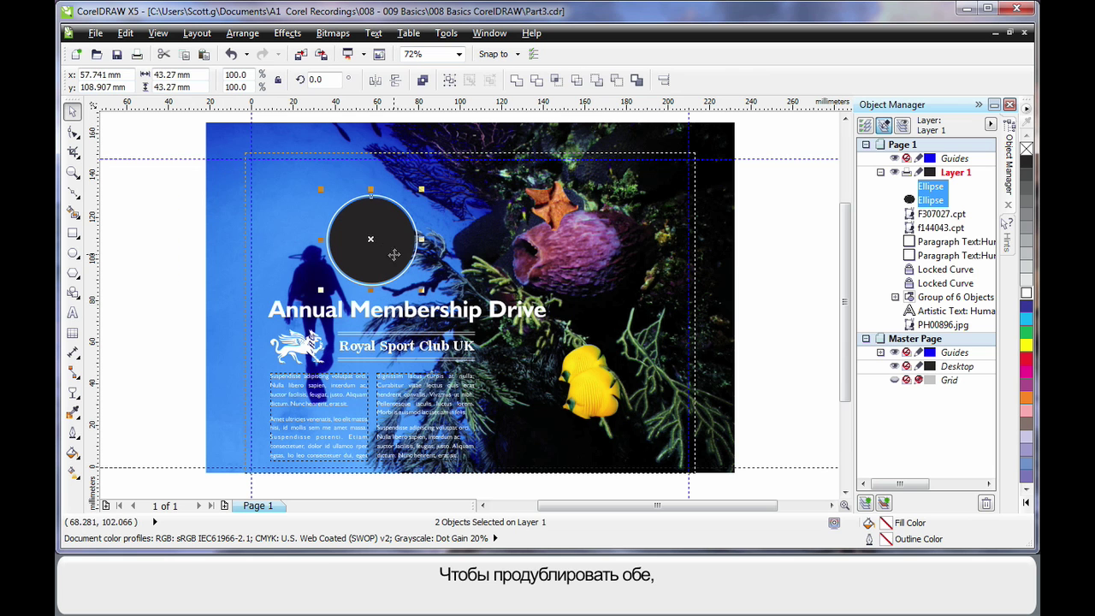
pyautogui.moveTo(391, 251); pyautogui.dragTo(635, 259)
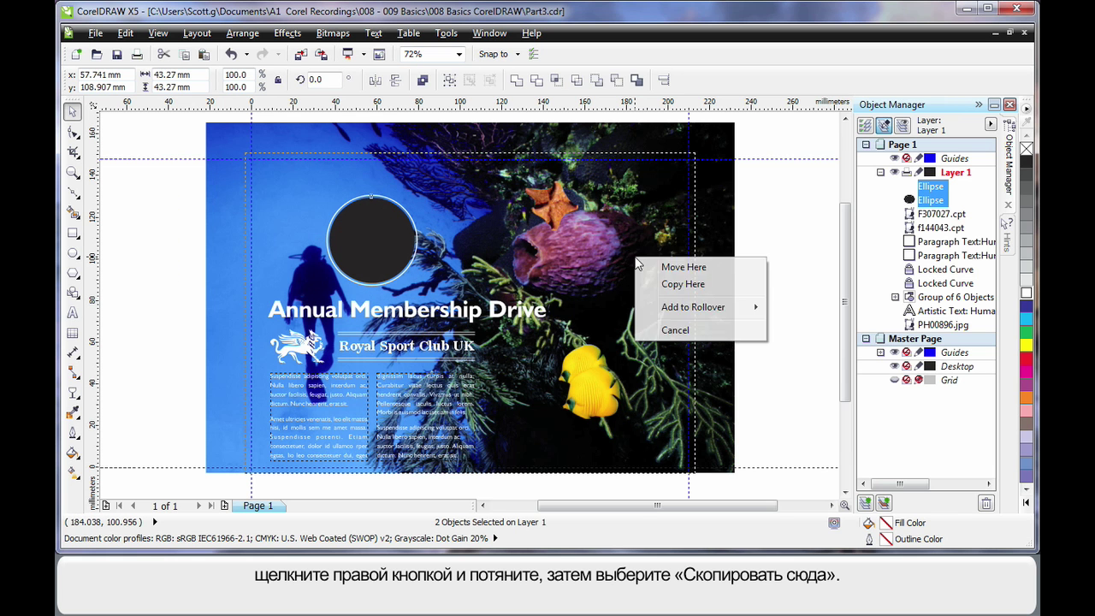
pyautogui.click(681, 285)
pyautogui.click(781, 214)
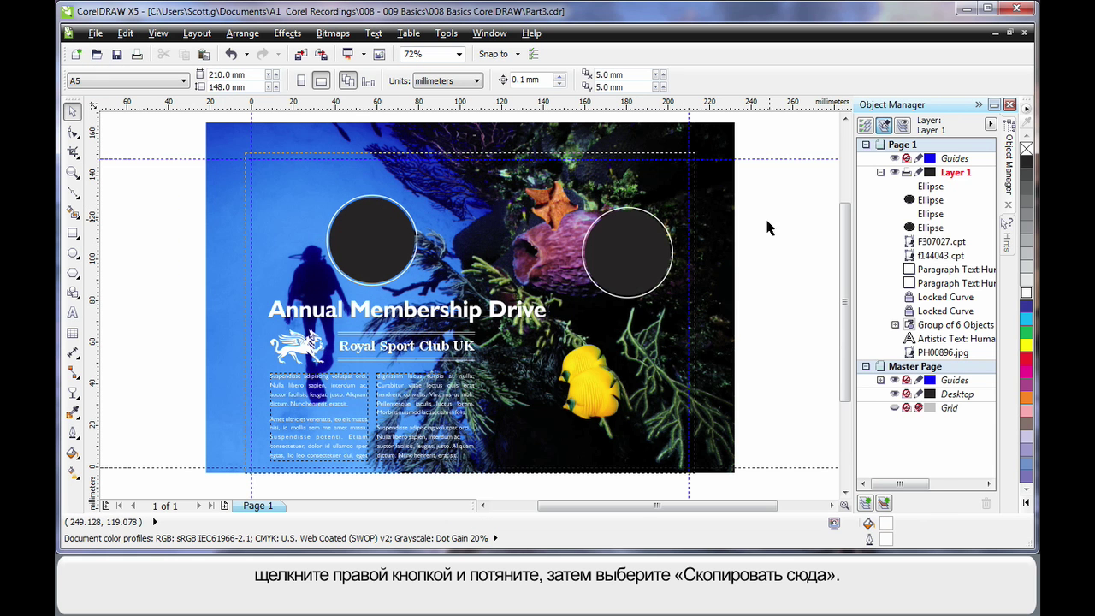
pyautogui.moveTo(748, 182); pyautogui.dragTo(577, 329)
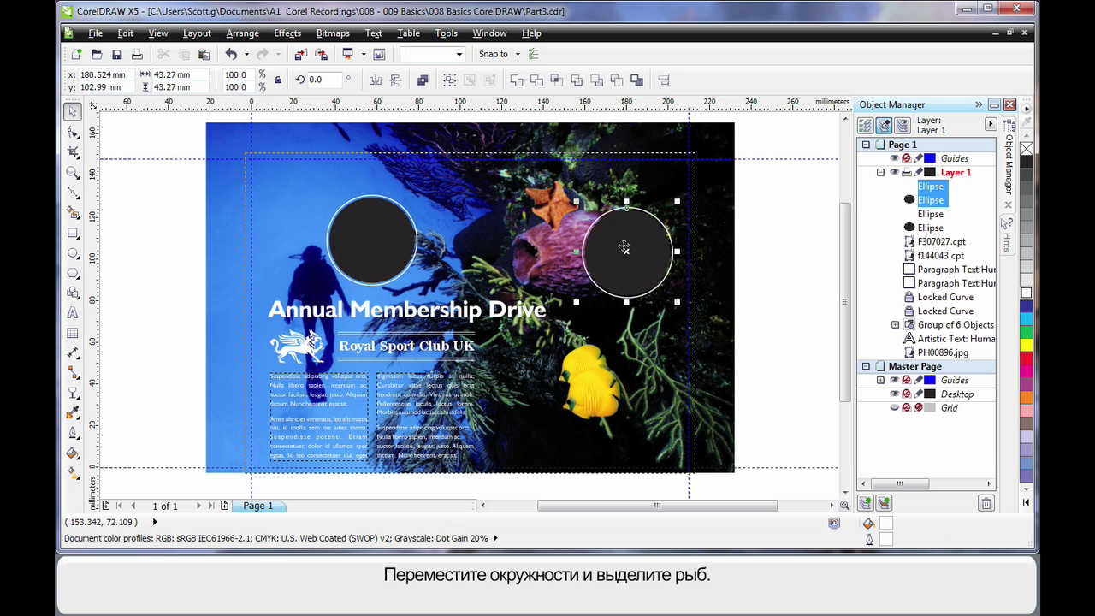
# Stack the yellow fish above the ringed circle, size it to fill it, and shift all below the bottom edge.
pyautogui.moveTo(623, 248); pyautogui.dragTo(552, 408)
pyautogui.click(773, 340)
pyautogui.click(593, 359)
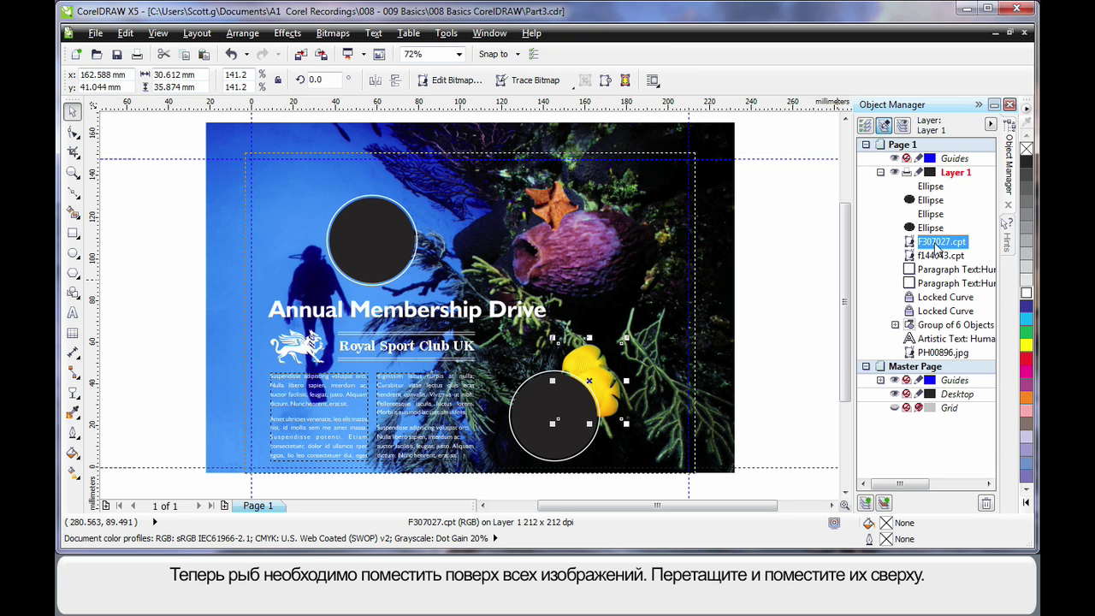
pyautogui.moveTo(935, 248); pyautogui.dragTo(935, 186)
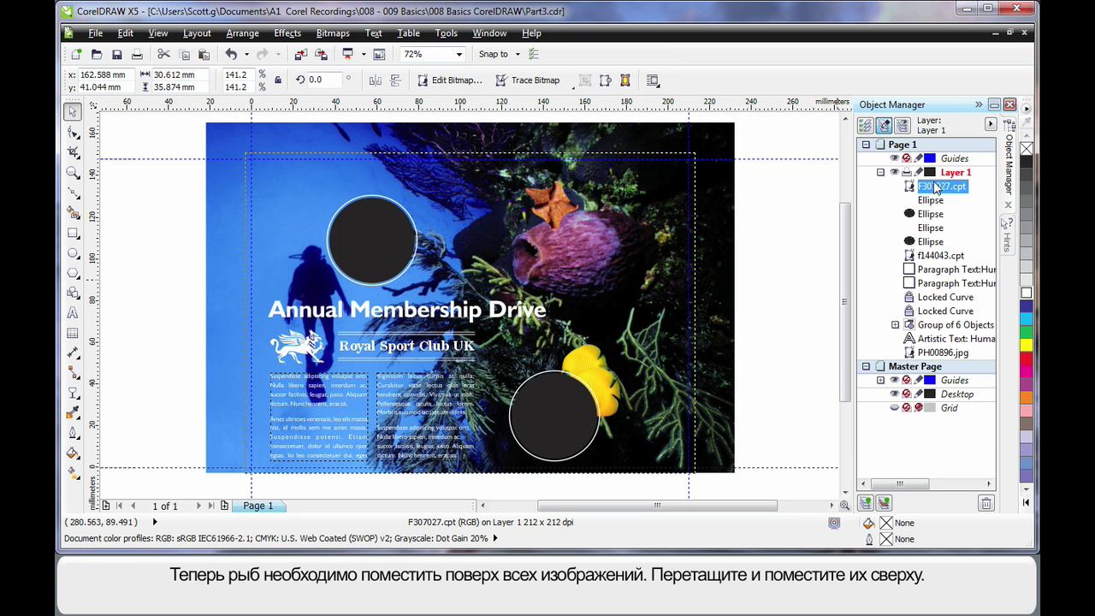
pyautogui.moveTo(589, 379); pyautogui.dragTo(555, 415)
pyautogui.moveTo(591, 373); pyautogui.dragTo(599, 364)
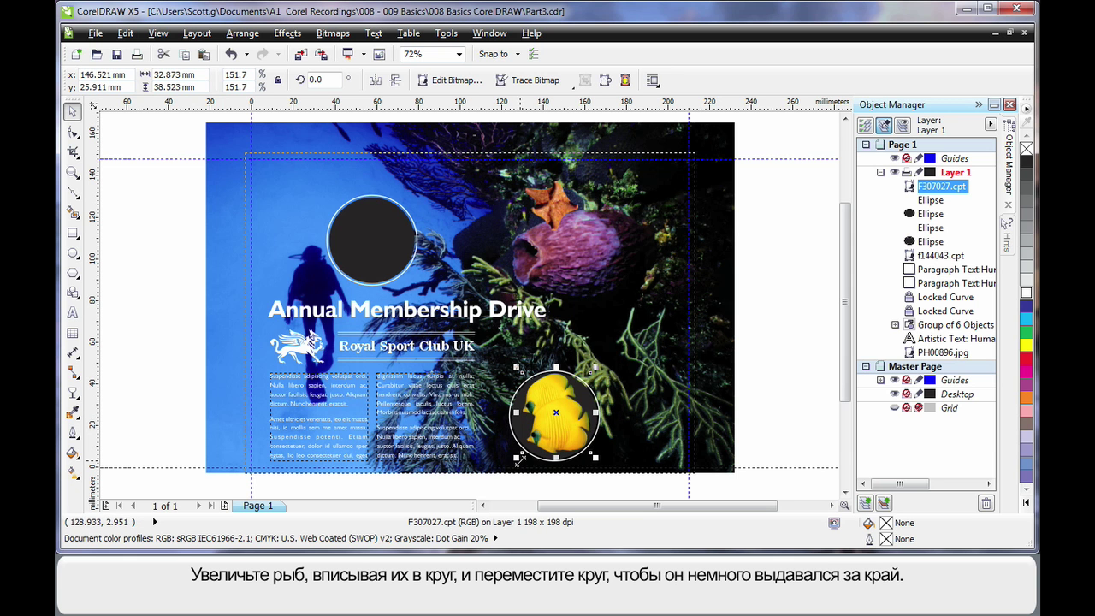
pyautogui.moveTo(519, 454); pyautogui.dragTo(607, 363)
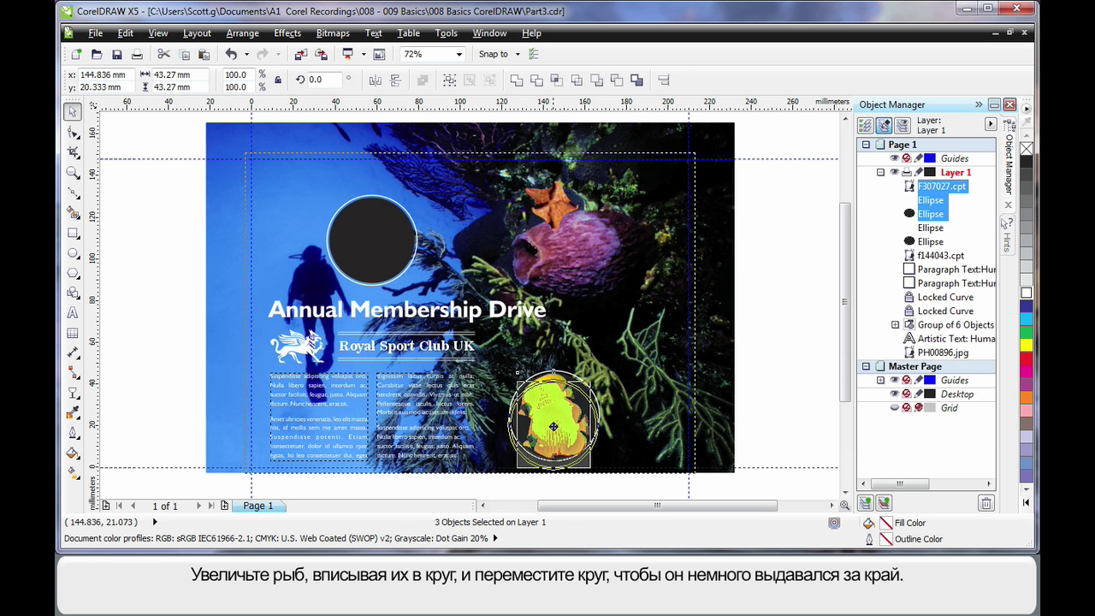
pyautogui.moveTo(554, 417); pyautogui.dragTo(546, 439)
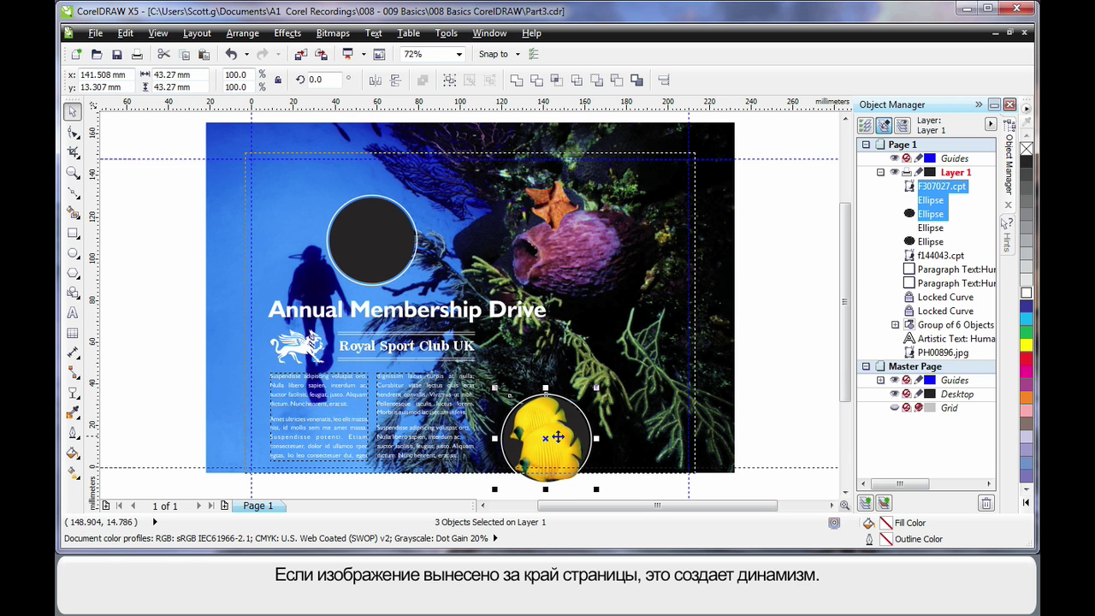
pyautogui.click(767, 357)
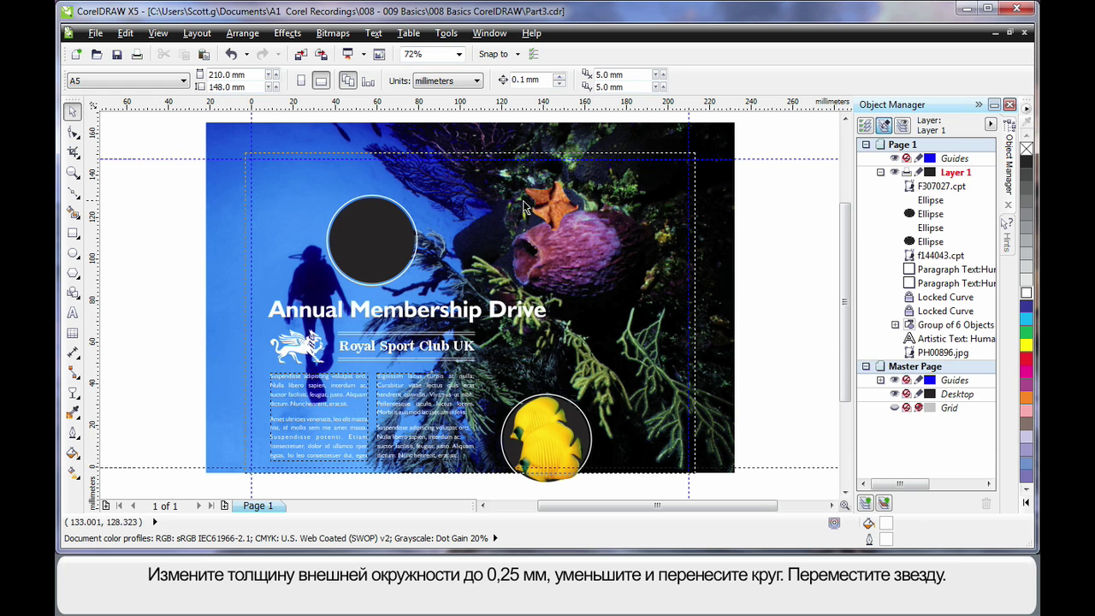
# Give the left circle's ring a 0.25 mm outline, then shrink the pair beside the fish circle.
pyautogui.click(414, 227)
pyautogui.click(702, 80)
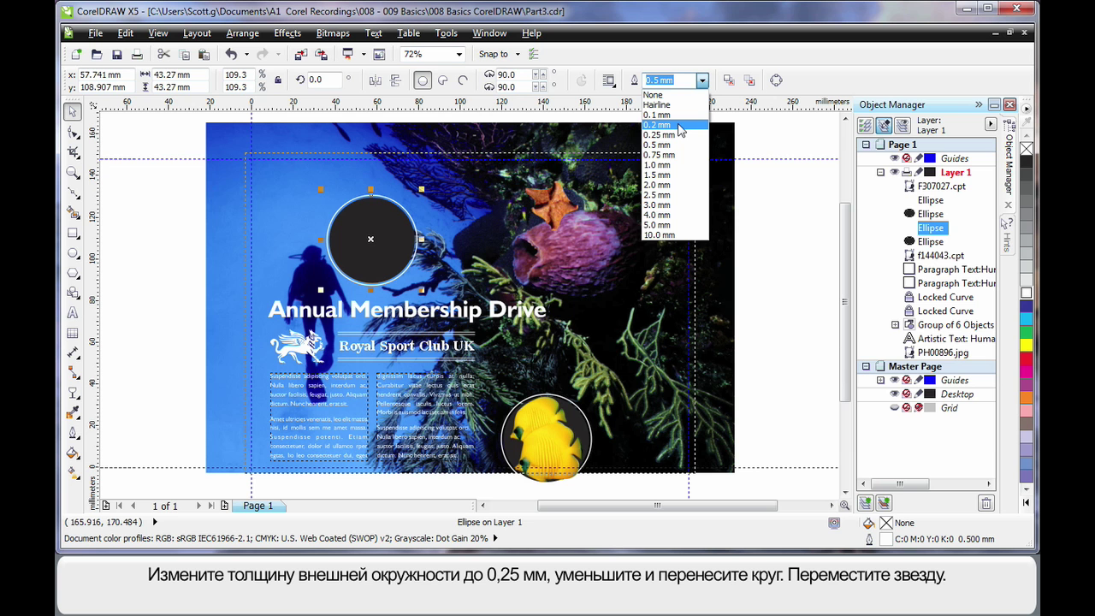
pyautogui.click(678, 135)
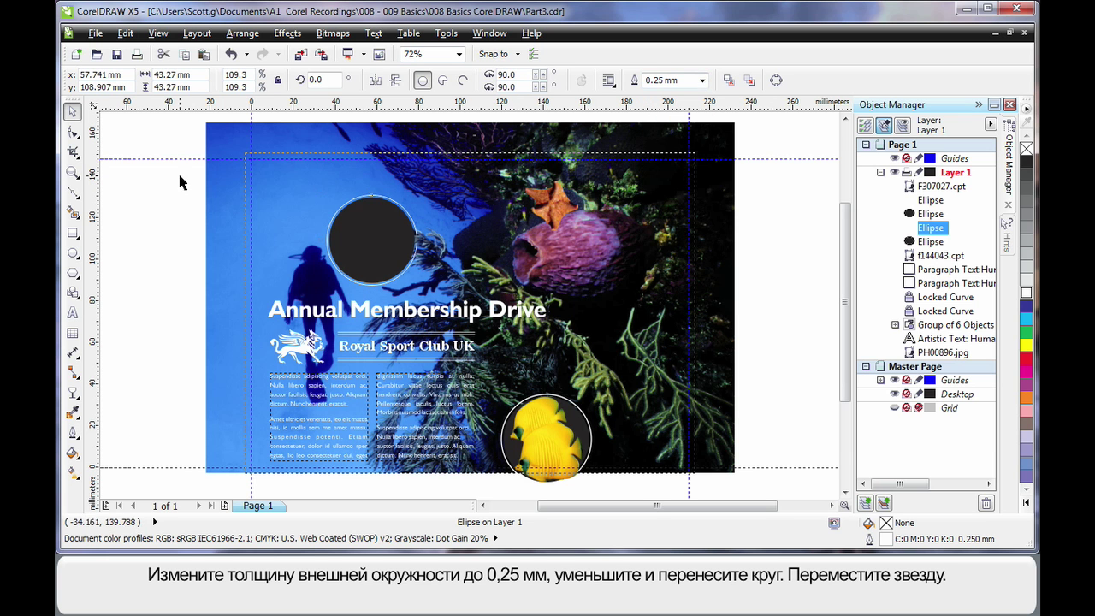
pyautogui.moveTo(180, 176); pyautogui.dragTo(601, 387)
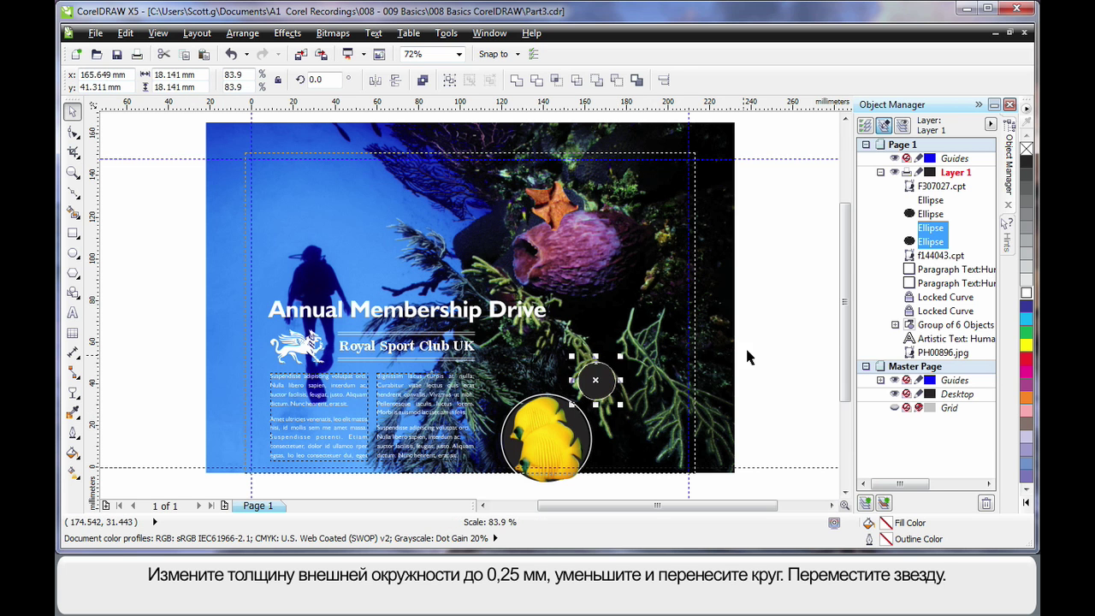
pyautogui.press('Escape')
# Set the starfish, scaled to about 70%, inside the small circle and bring them to the front.
pyautogui.moveTo(552, 205); pyautogui.dragTo(599, 379)
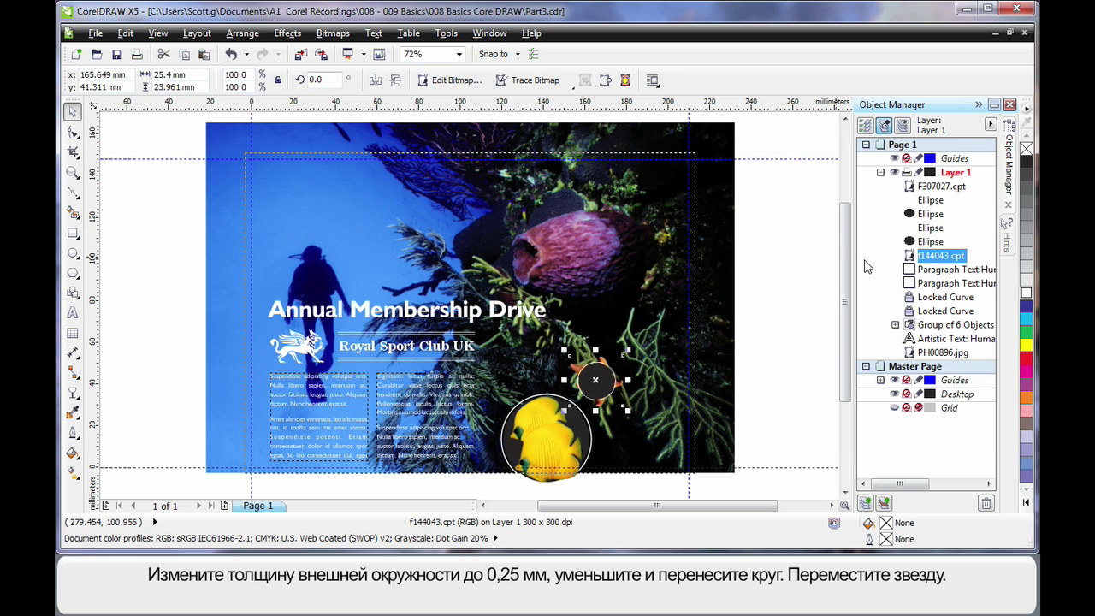
pyautogui.moveTo(936, 259); pyautogui.dragTo(933, 180)
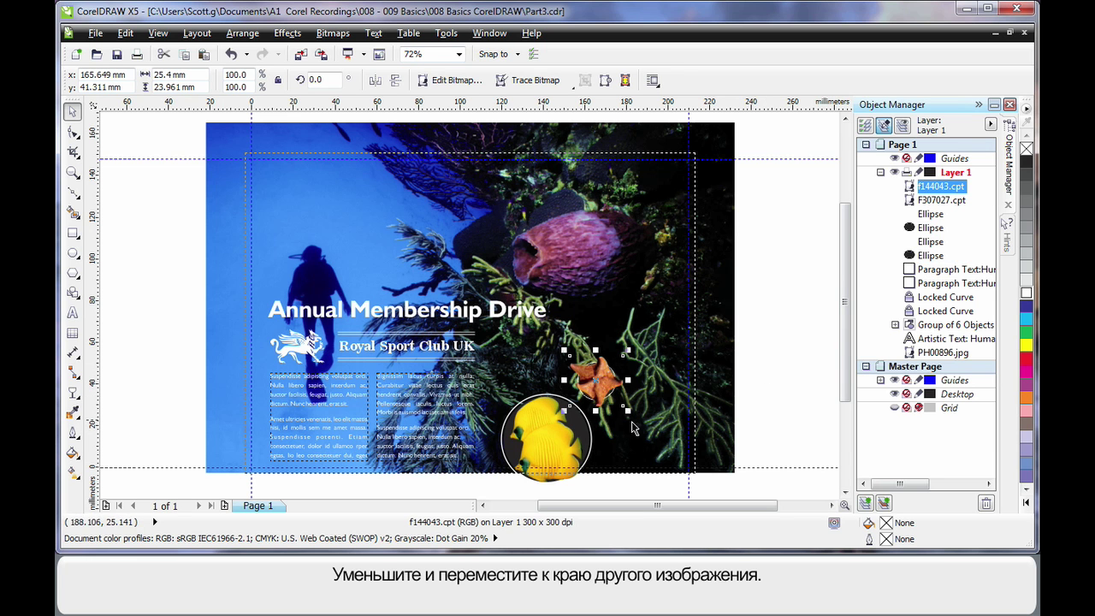
pyautogui.moveTo(624, 409)
pyautogui.mouseDown()
pyautogui.moveTo(635, 416)
pyautogui.moveTo(616, 398)
pyautogui.mouseUp()
pyautogui.moveTo(780, 315); pyautogui.dragTo(587, 406)
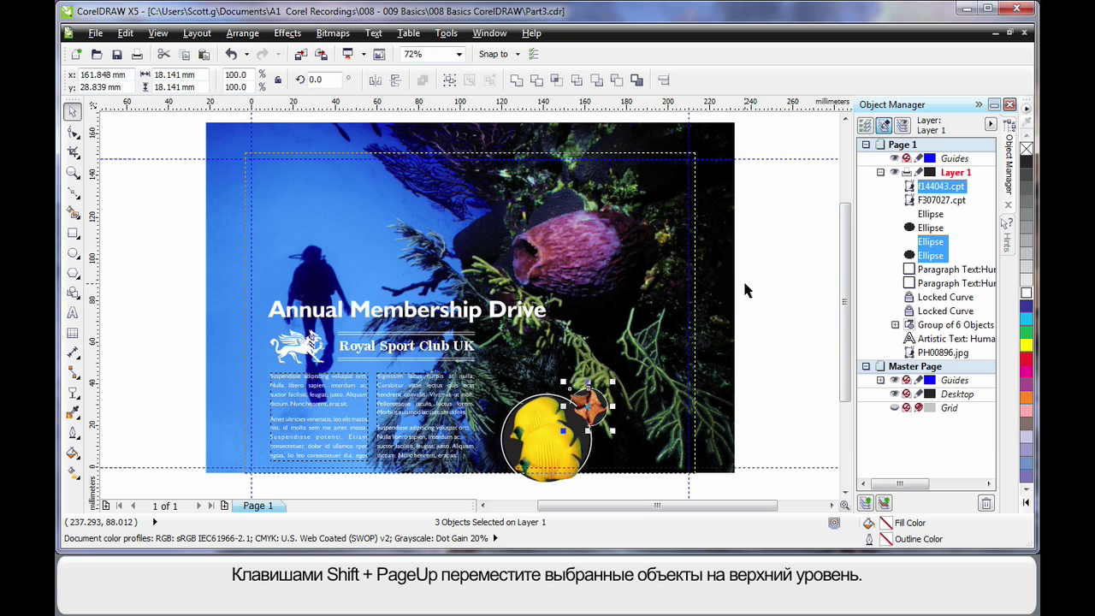
pyautogui.hotkey('shift', 'pageup')
pyautogui.press('Escape')
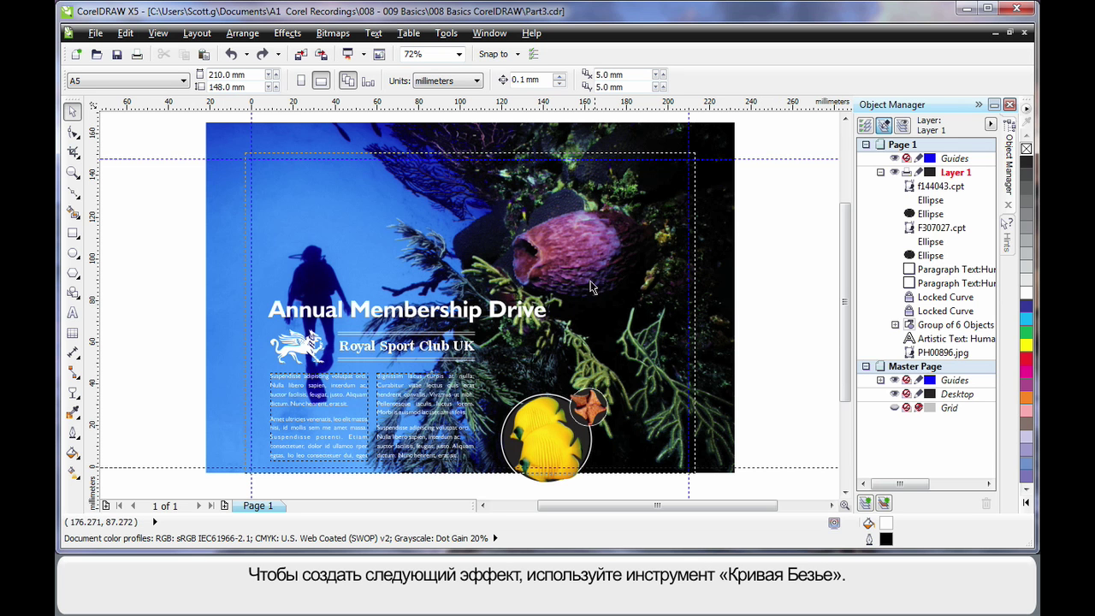
# Draw a curved Bézier swoosh from the top-edge midpoint to the right corners, filled light blue with no outline.
pyautogui.click(78, 196)
pyautogui.click(122, 235)
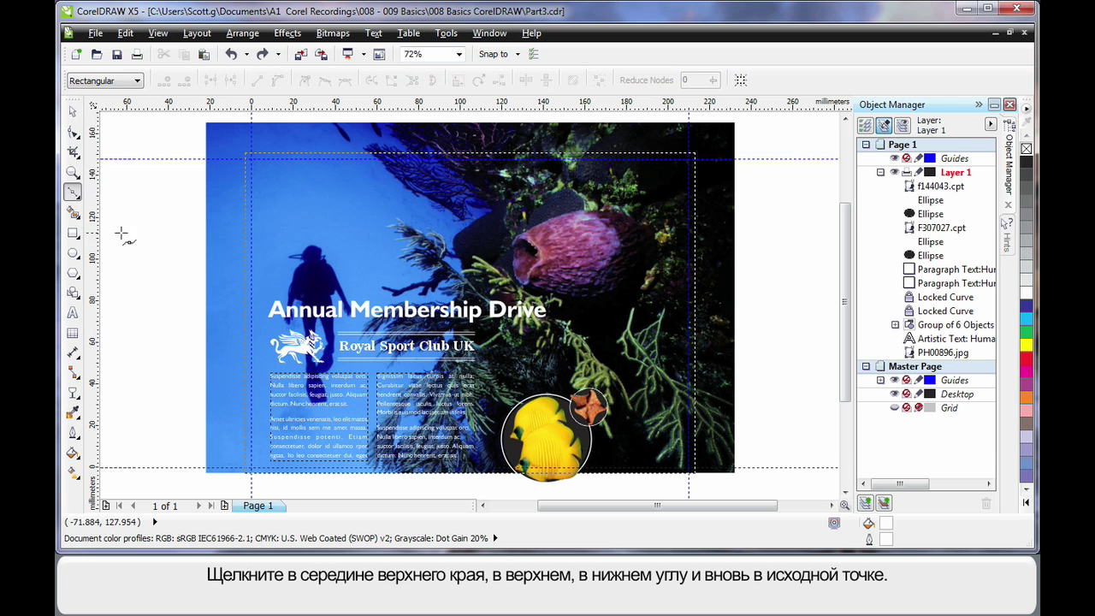
pyautogui.click(480, 154)
pyautogui.click(699, 154)
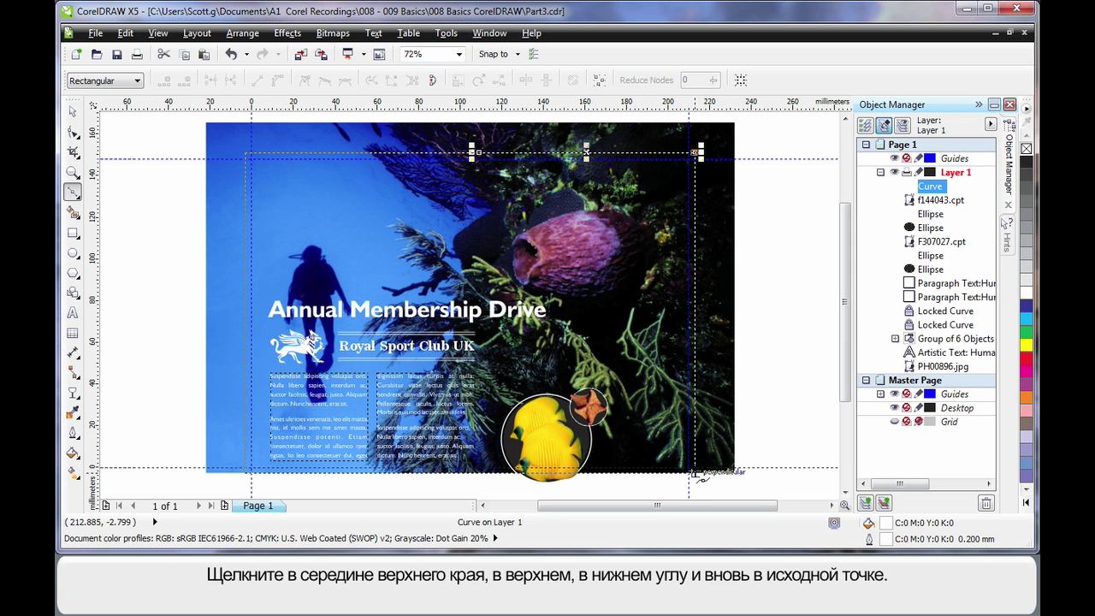
pyautogui.click(695, 472)
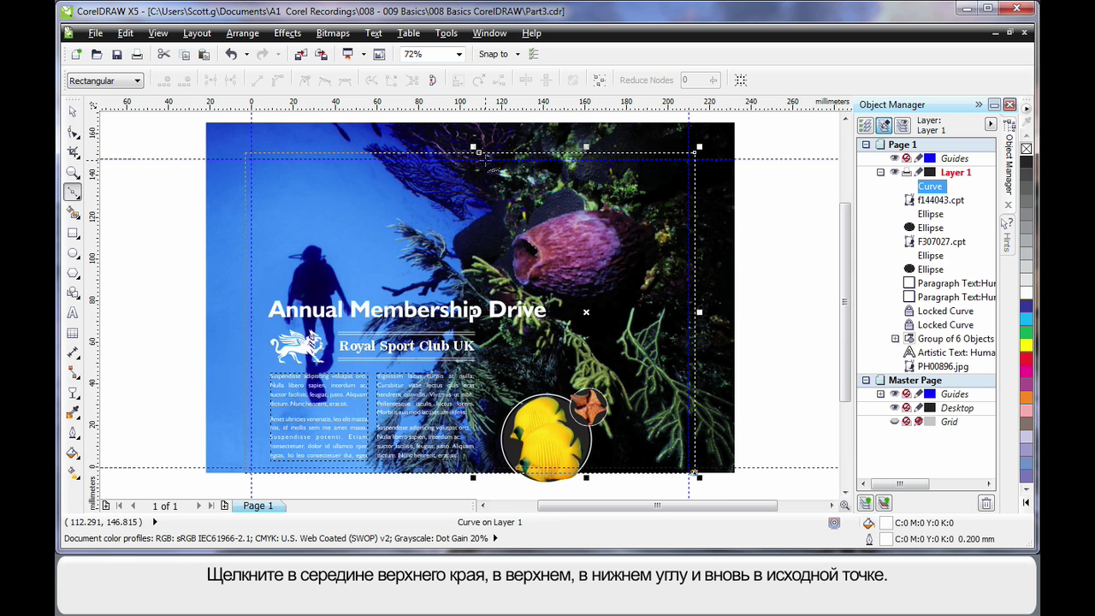
pyautogui.moveTo(479, 155)
pyautogui.mouseDown()
pyautogui.moveTo(547, 240)
pyautogui.moveTo(590, 224)
pyautogui.moveTo(645, 168)
pyautogui.mouseUp()
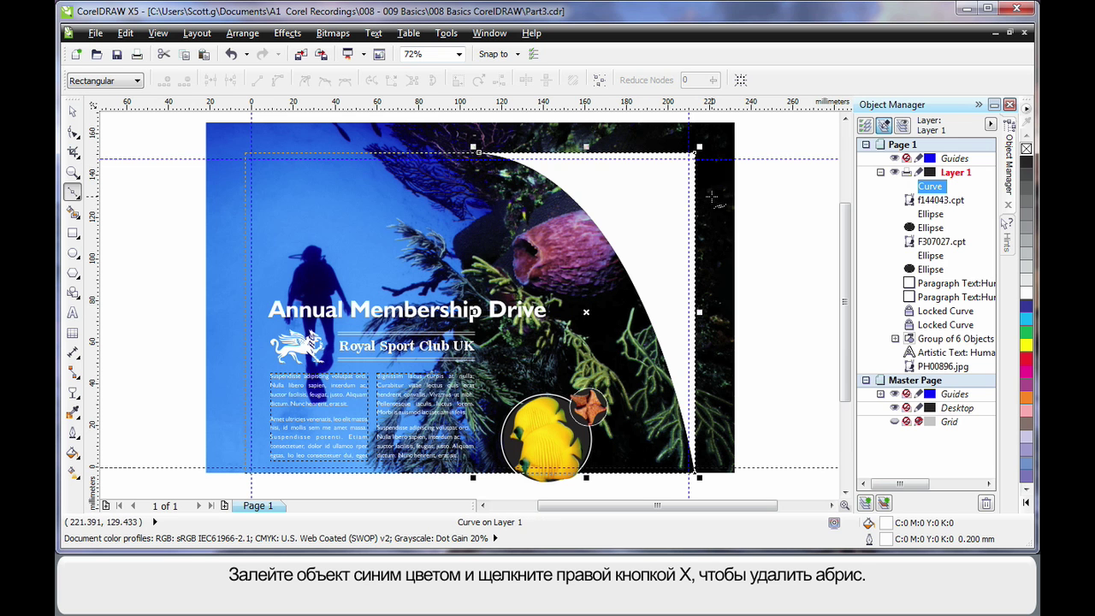
pyautogui.click(1026, 465)
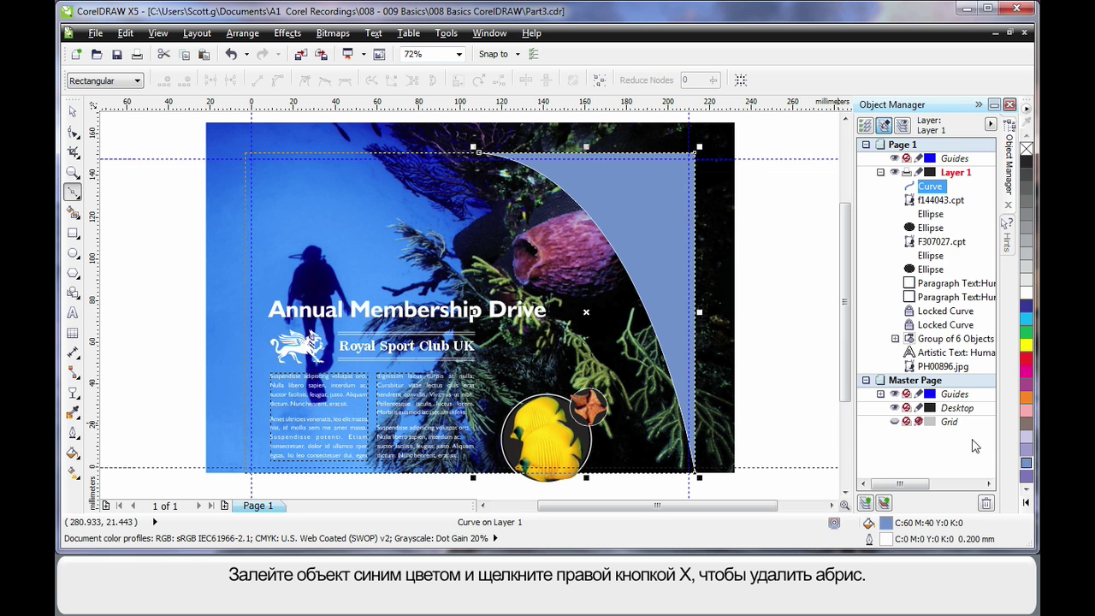
pyautogui.rightClick(1026, 149)
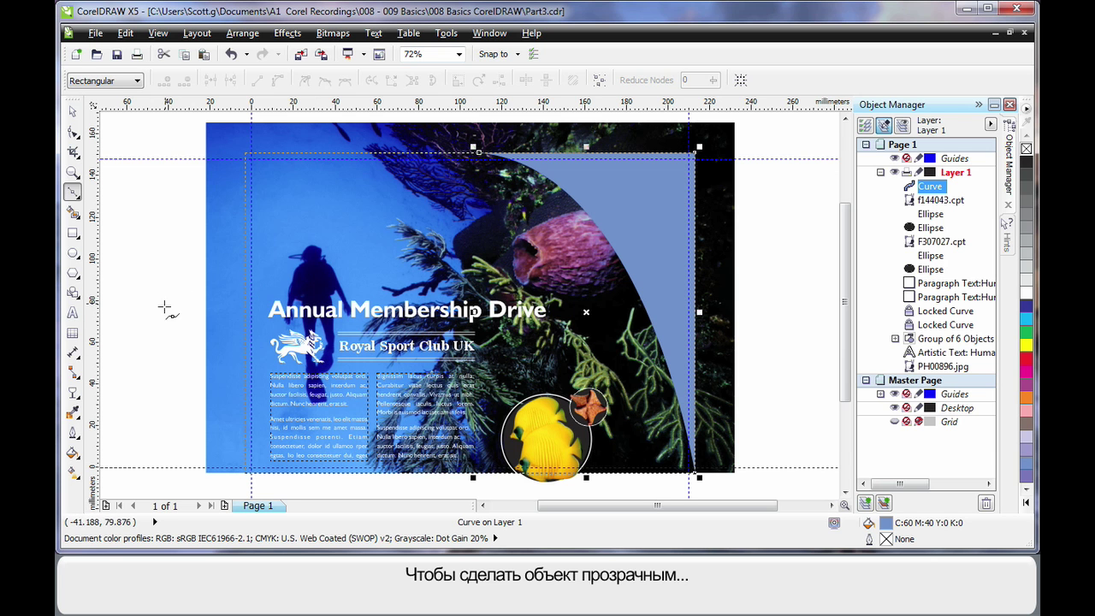
# Apply 50% uniform transparency to the blue swoosh.
pyautogui.click(75, 395)
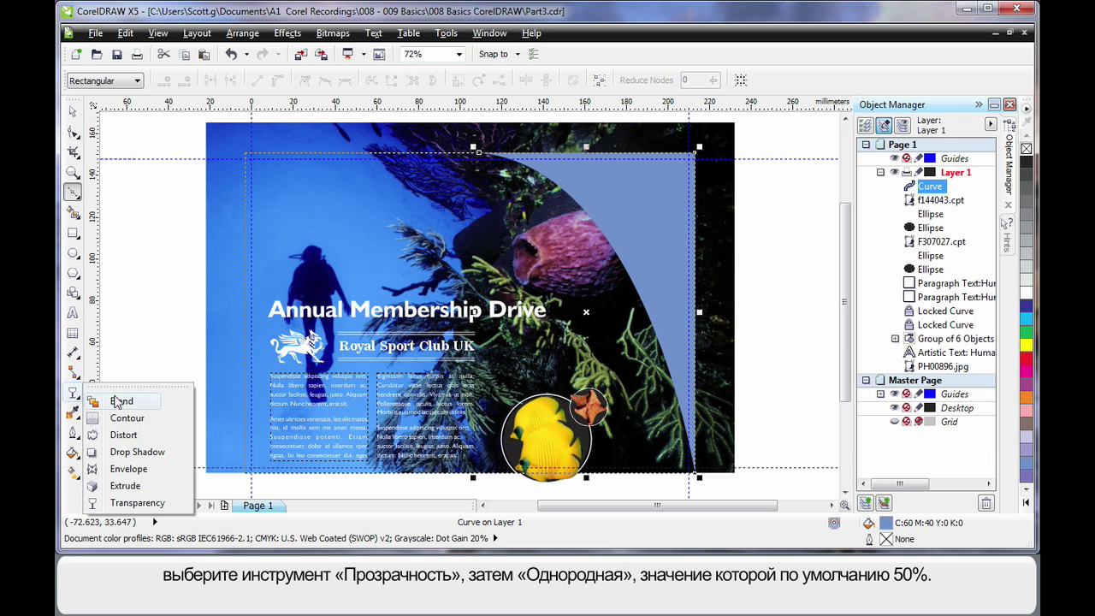
pyautogui.click(134, 504)
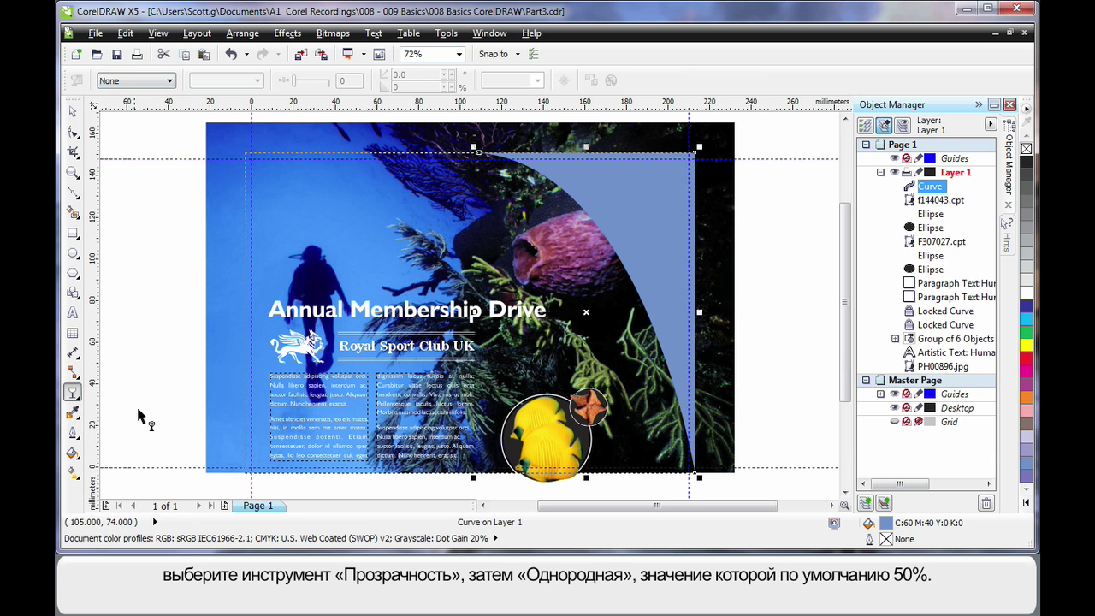
pyautogui.click(169, 82)
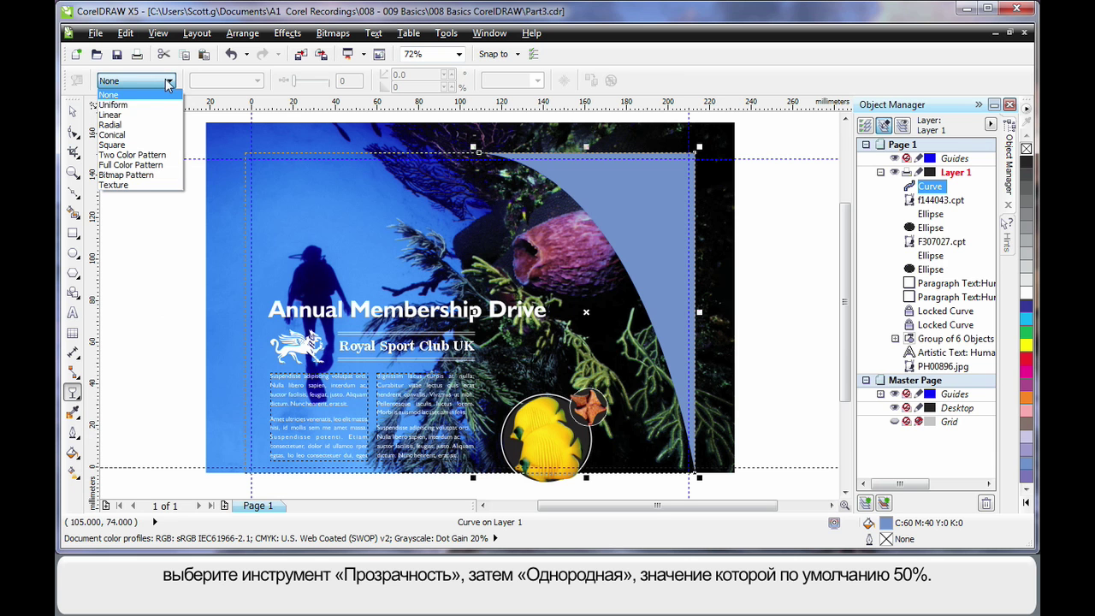
pyautogui.click(131, 106)
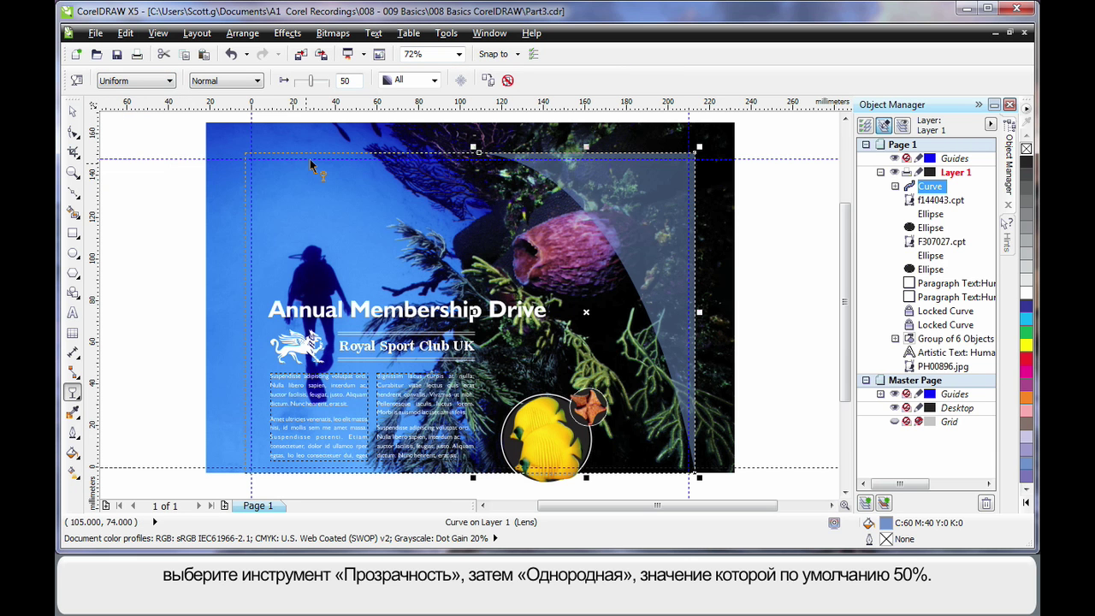
# Draw a Bézier arc from the bottom-right corner to the top edge, following the swoosh curve.
pyautogui.click(75, 197)
pyautogui.click(94, 238)
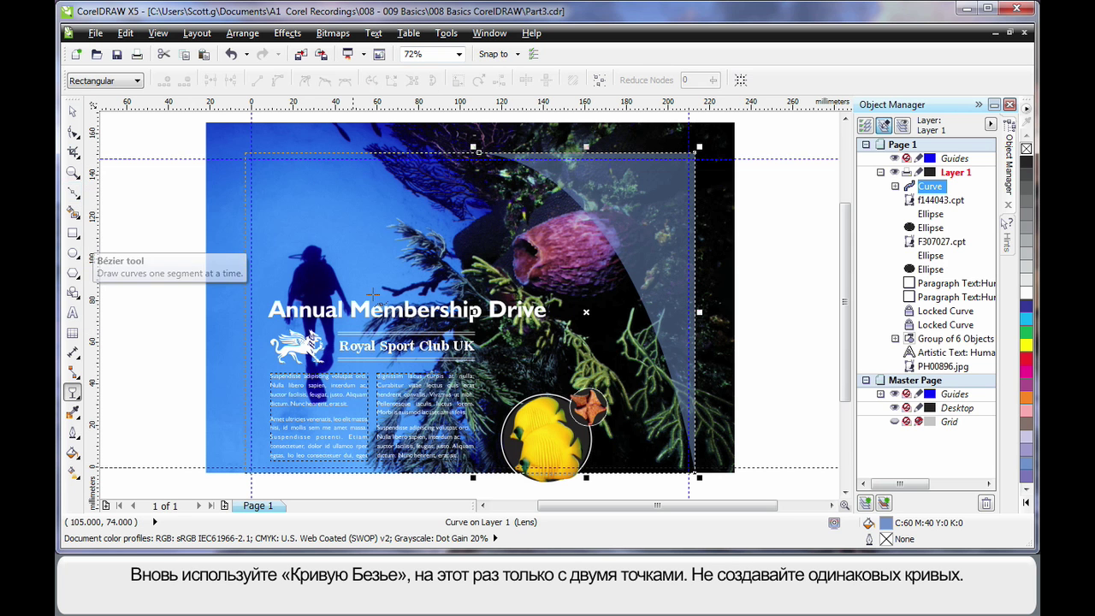
pyautogui.click(694, 467)
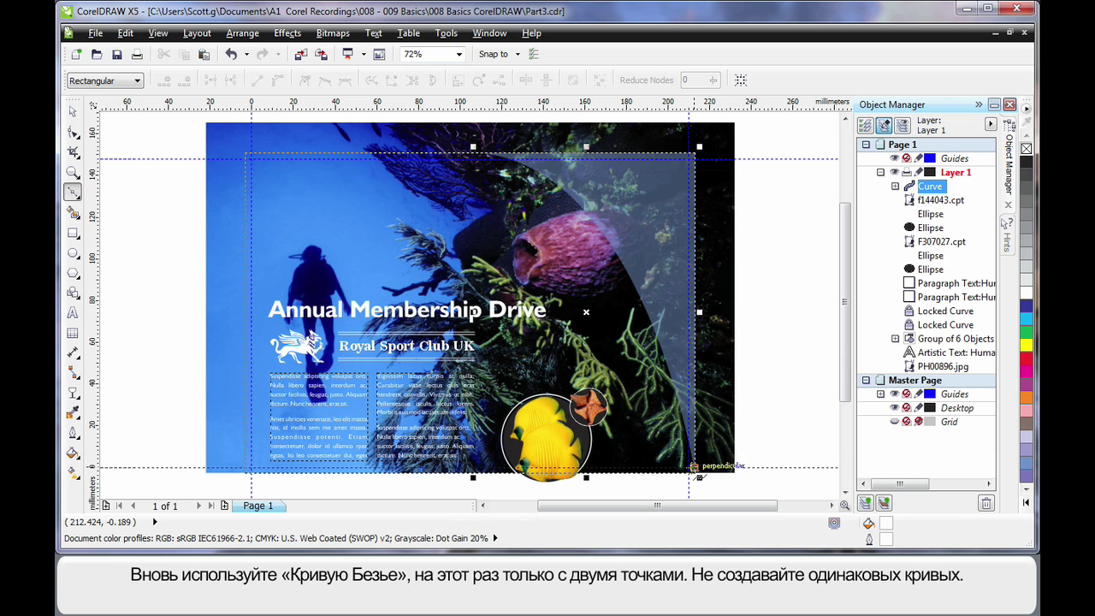
pyautogui.click(430, 152)
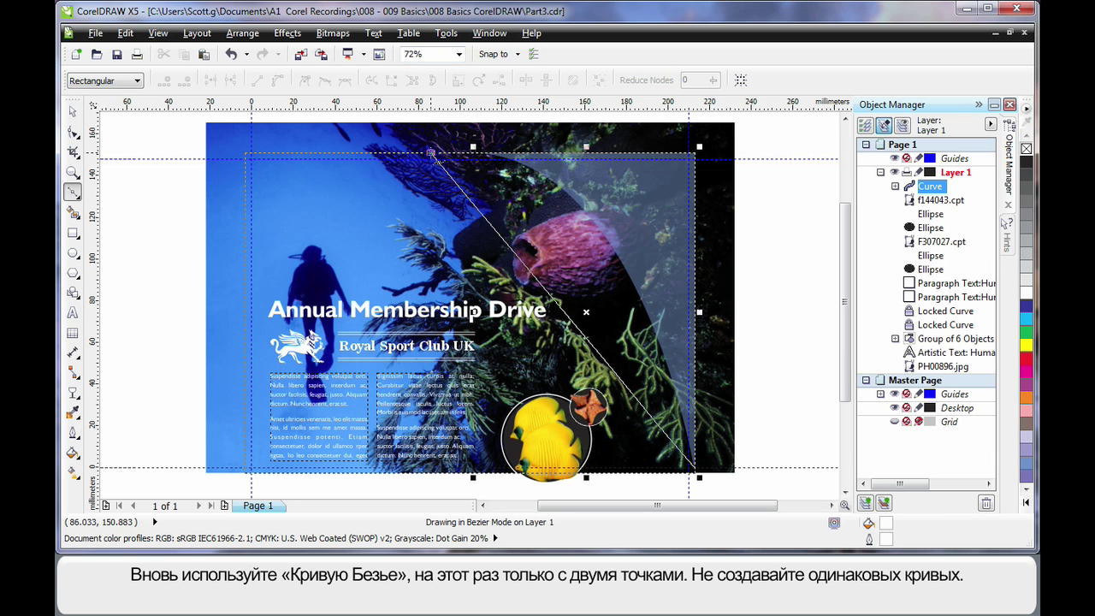
pyautogui.moveTo(430, 152); pyautogui.dragTo(258, 135)
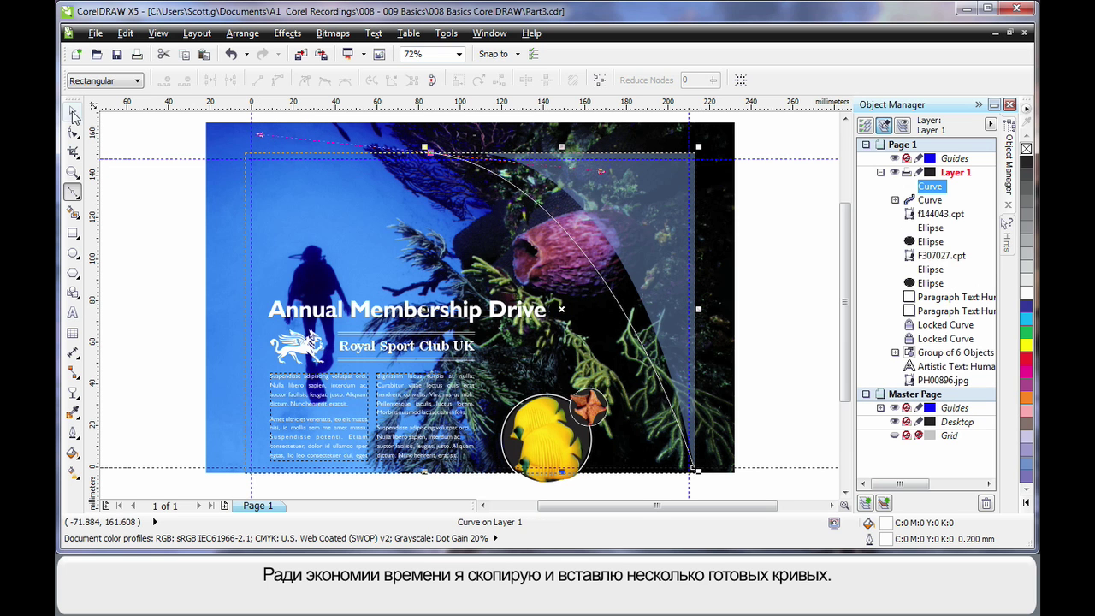
pyautogui.press('space')
pyautogui.click(784, 238)
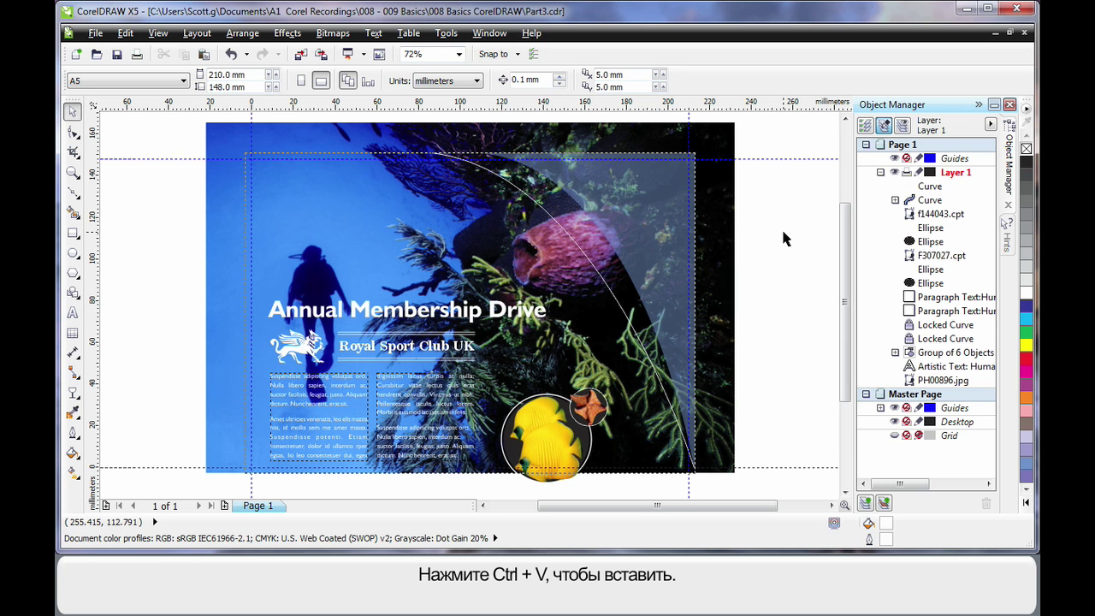
# Paste the prepared white arcs and dots, and duplicate one dot lower on the swoosh.
pyautogui.hotkey('ctrl', 'v')
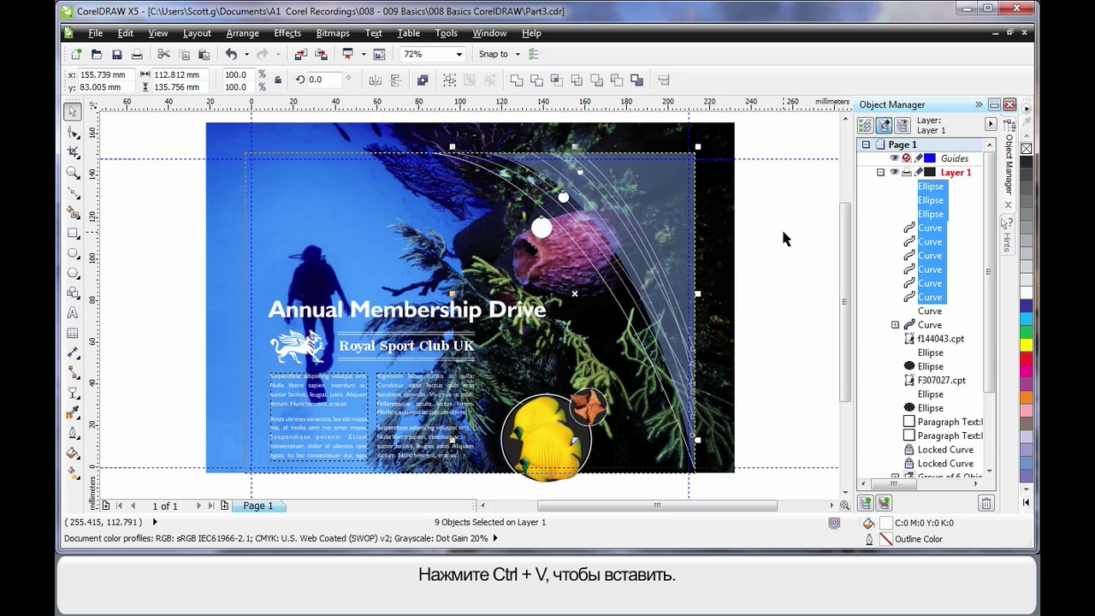
pyautogui.click(783, 234)
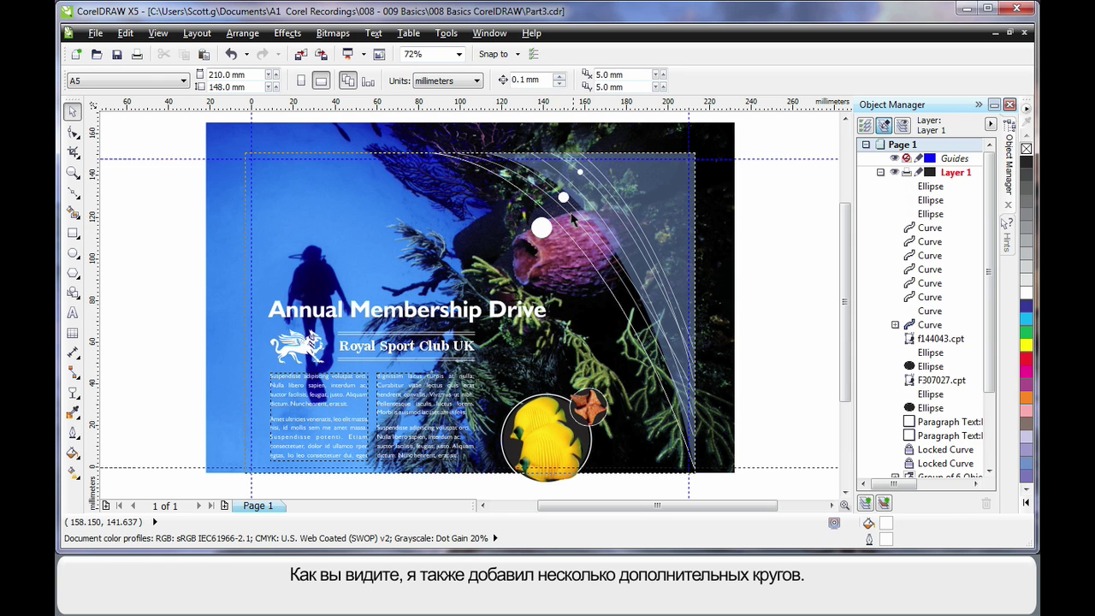
pyautogui.click(542, 228)
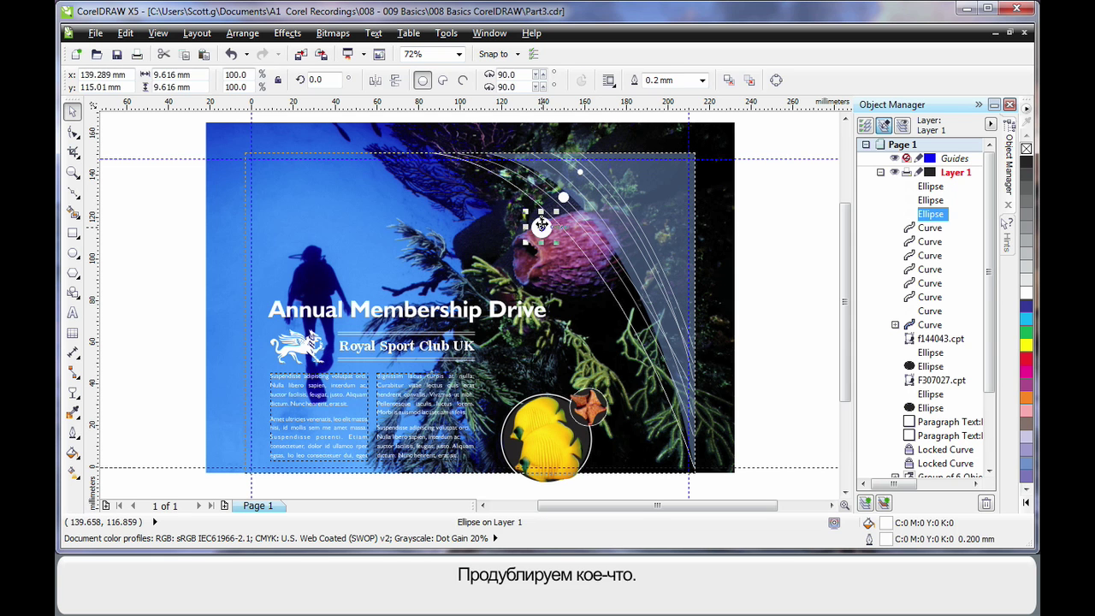
pyautogui.moveTo(542, 227); pyautogui.dragTo(584, 293)
pyautogui.click(635, 322)
pyautogui.click(782, 275)
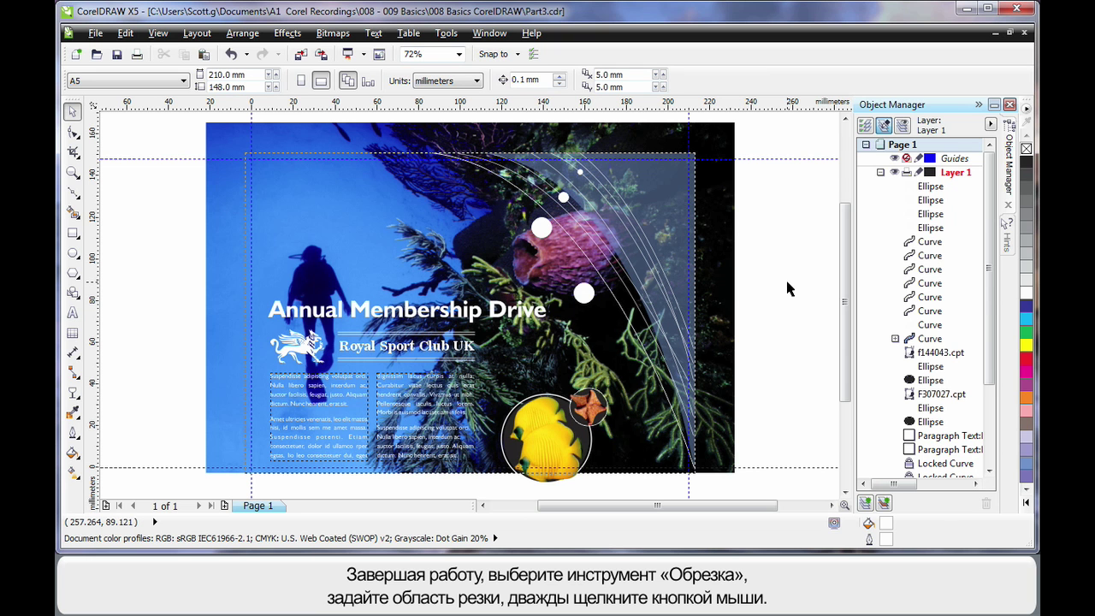
# Crop the ad to the page boundary, trimming the overhanging photo and fish circle.
pyautogui.click(74, 151)
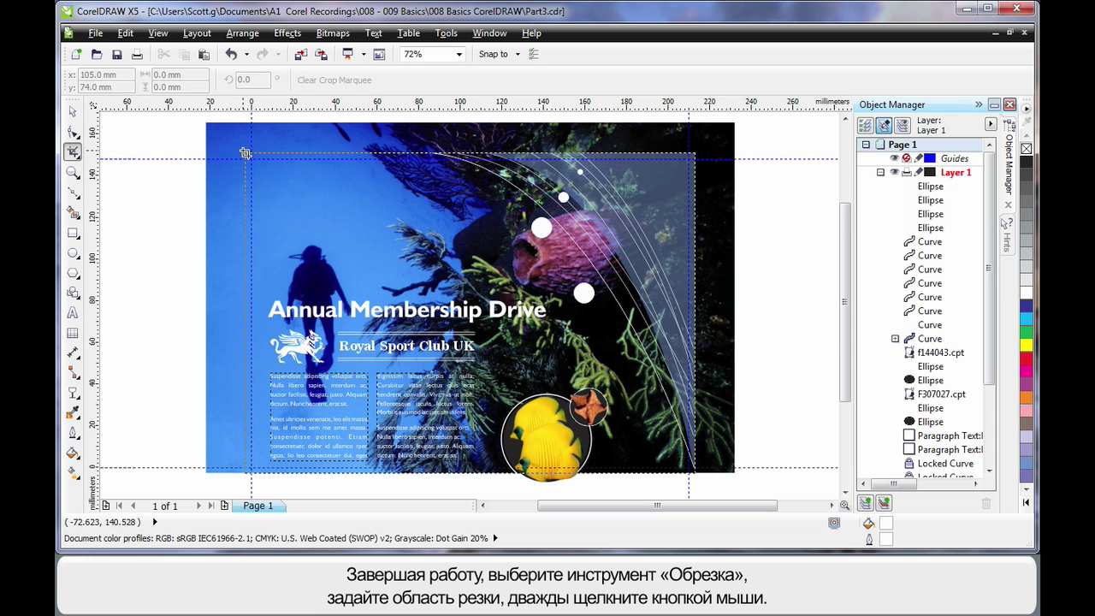
pyautogui.moveTo(245, 153); pyautogui.dragTo(696, 472)
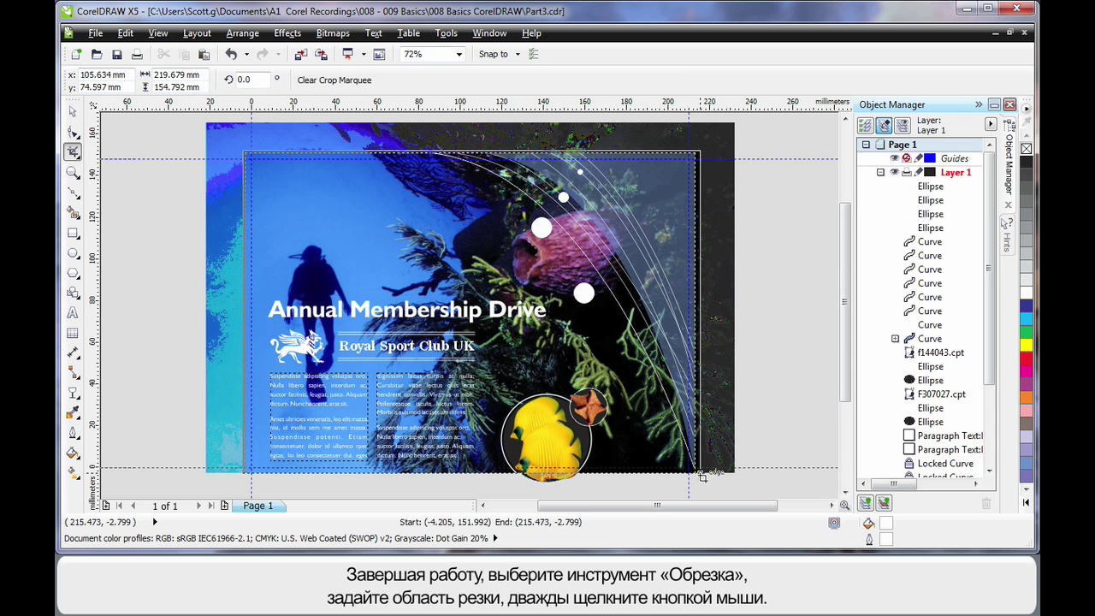
pyautogui.doubleClick(602, 276)
pyautogui.press('space')
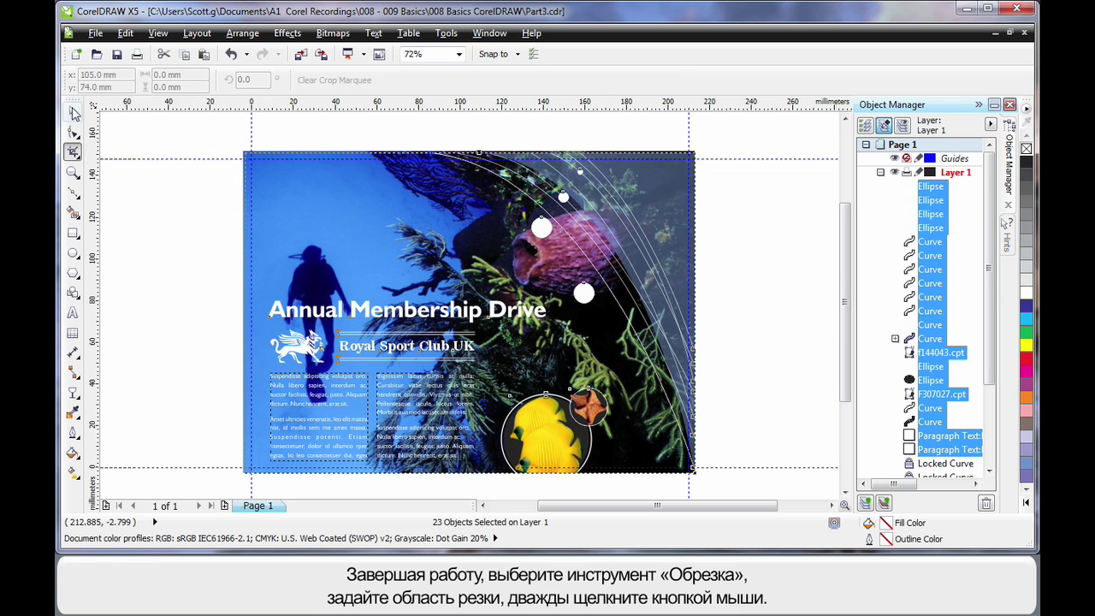
pyautogui.click(177, 232)
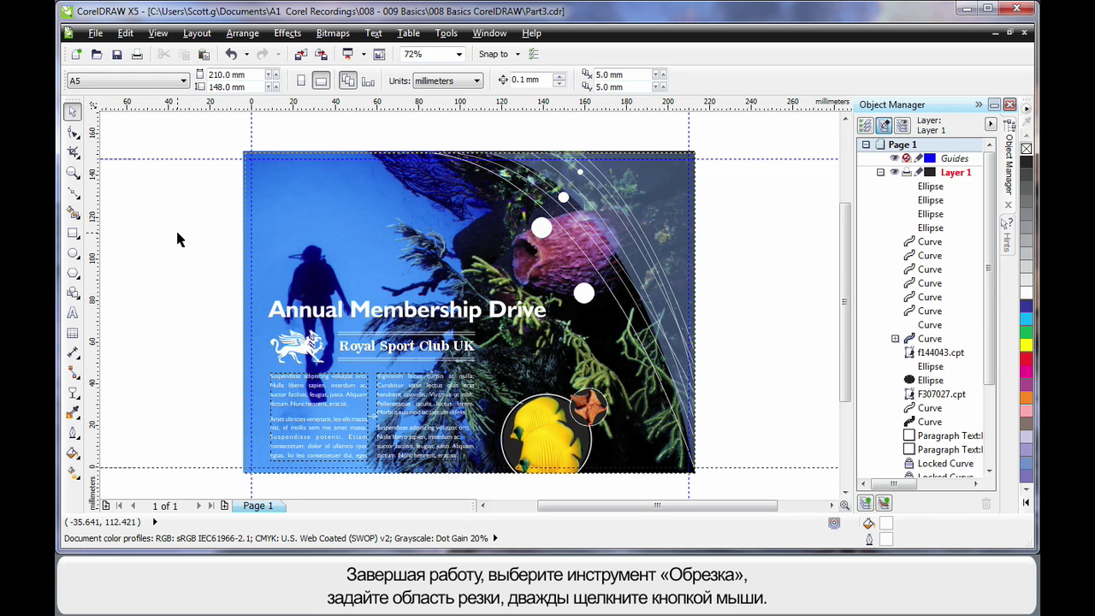